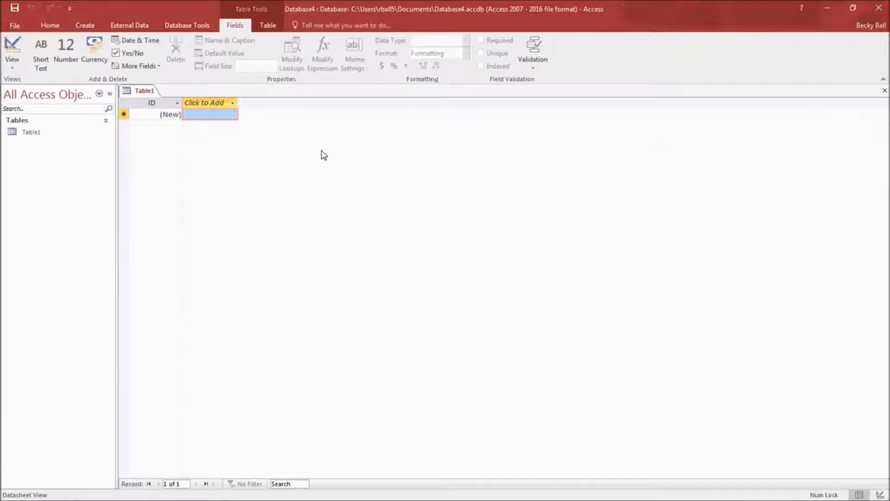
- Import WaterTrackExample.xlsx from Downloads into a new table, using the first row as column headings and without saving the import steps
left_click(153, 28)
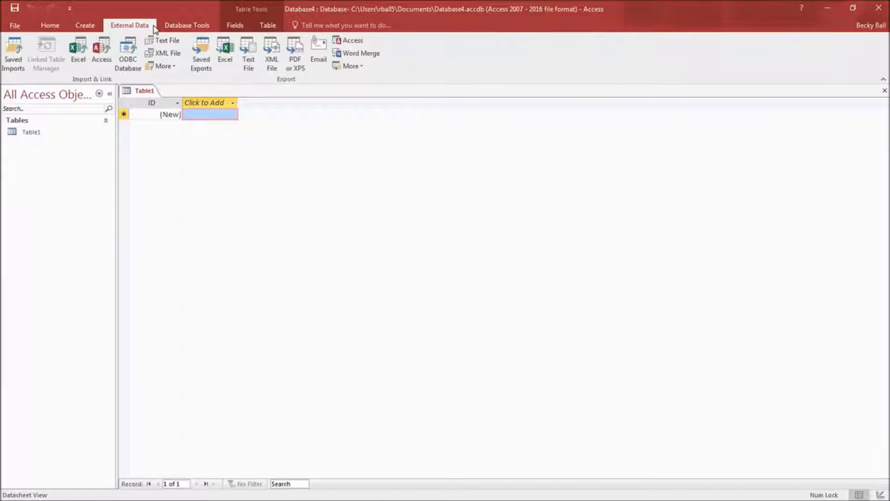
left_click(79, 64)
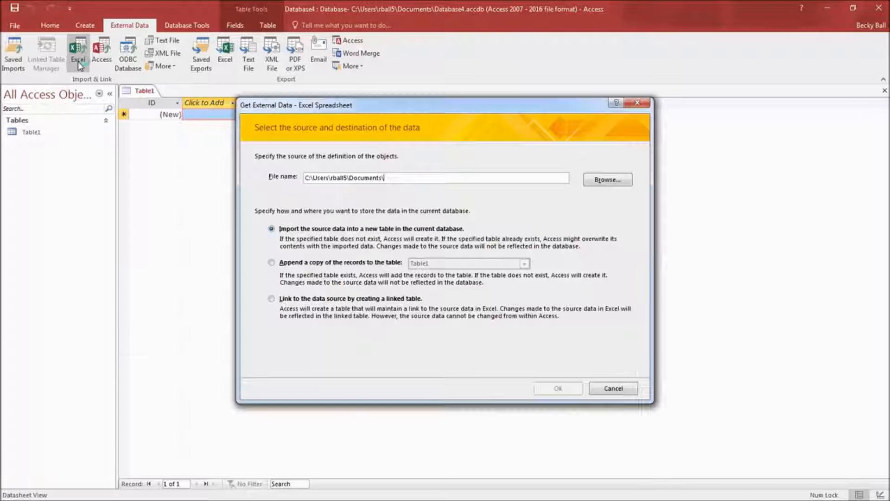
left_click(607, 180)
left_click(289, 225)
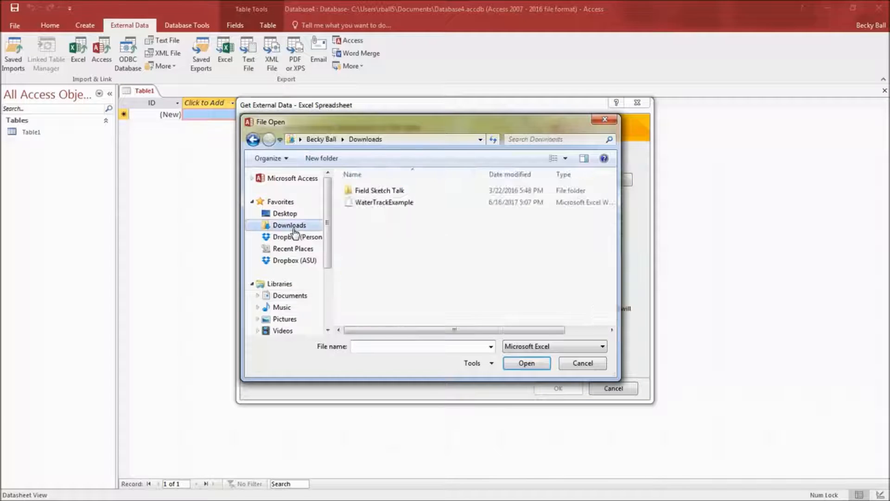
double_click(371, 202)
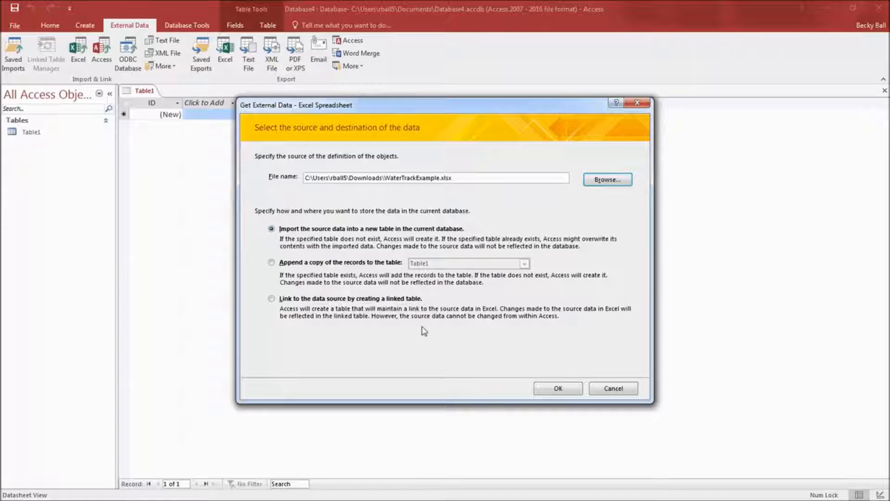
left_click(558, 389)
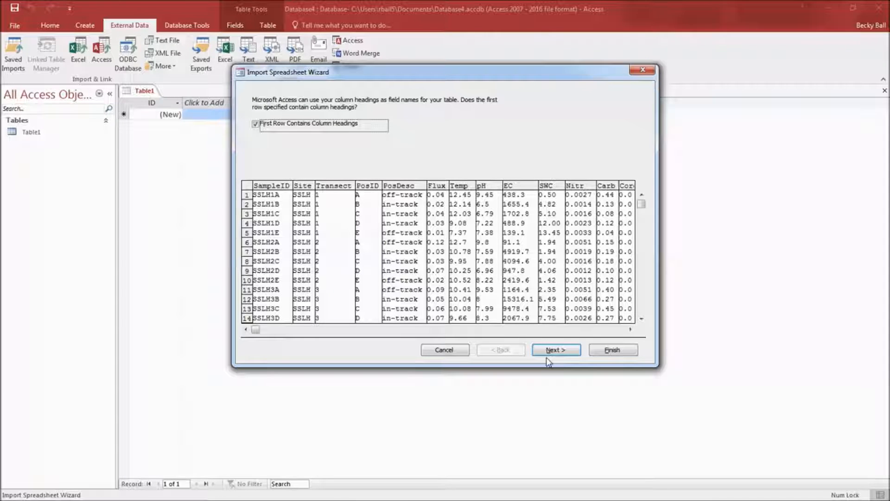
left_click(611, 350)
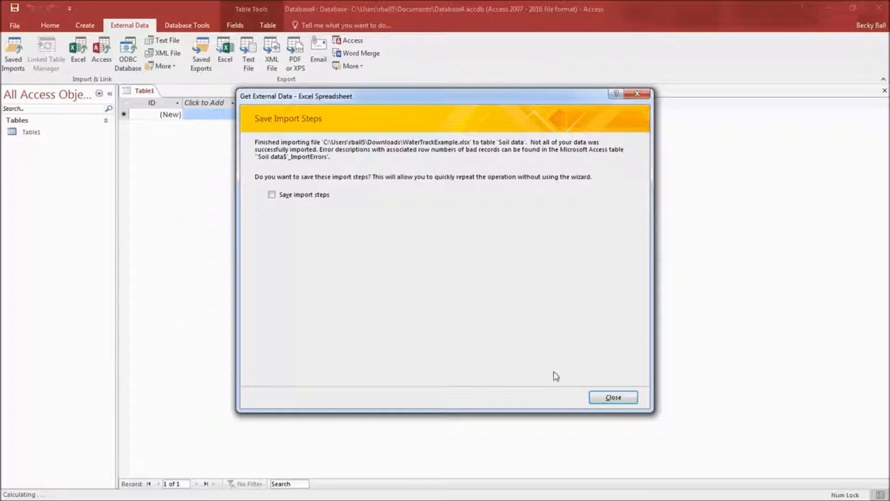
left_click(608, 401)
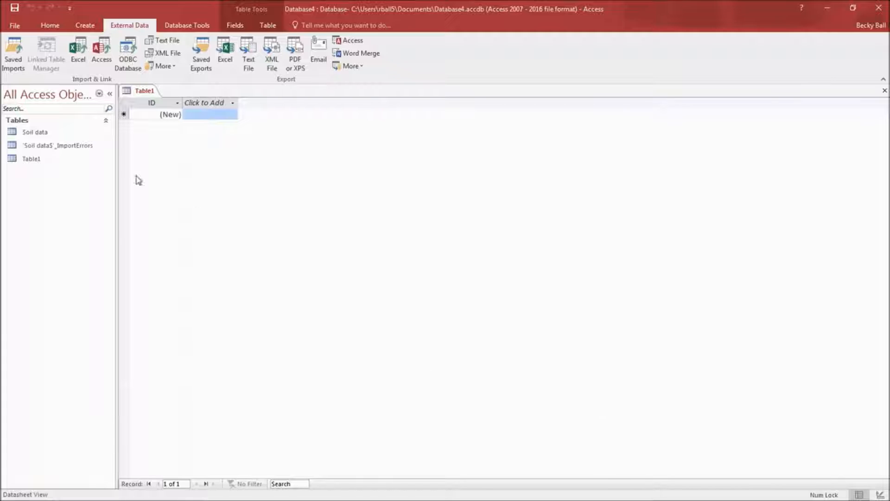
- Review the 'Soil data$'_ImportErrors table and try to delete it while it is still open
double_click(74, 146)
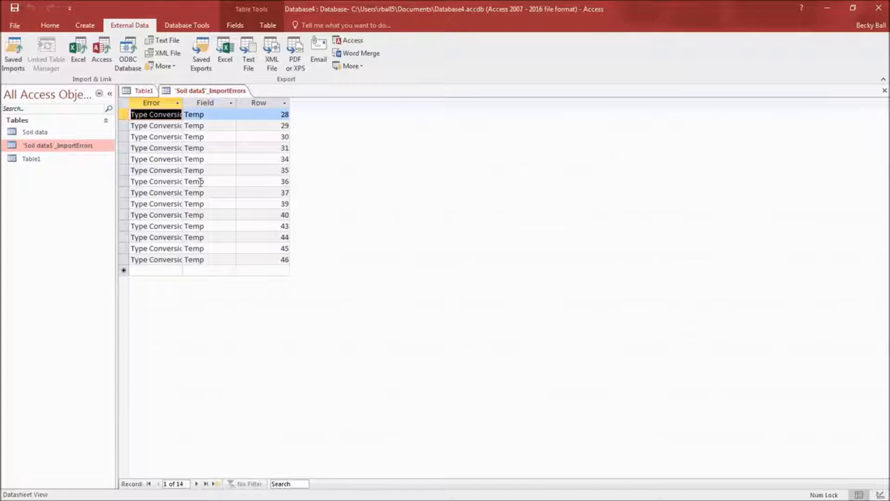
right_click(95, 147)
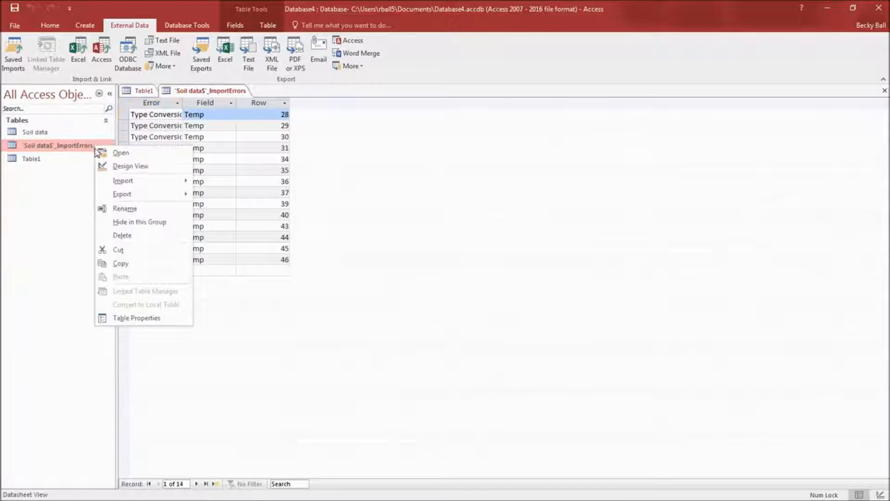
left_click(121, 235)
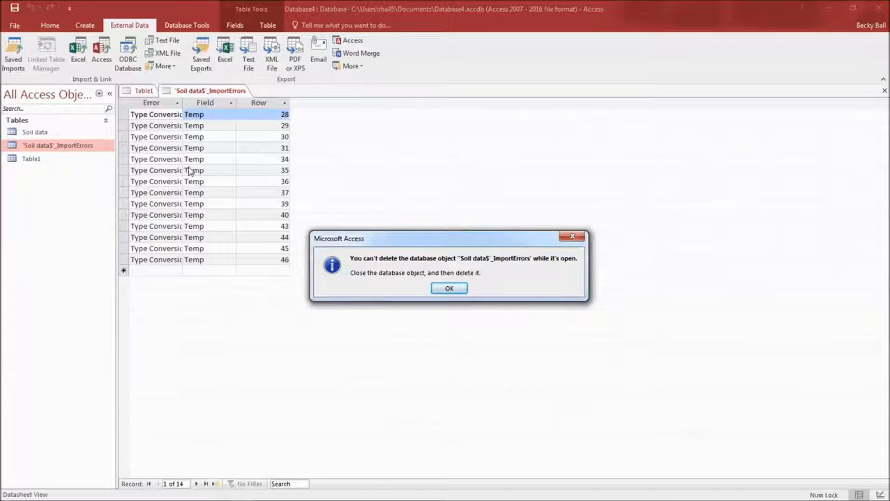
left_click(447, 289)
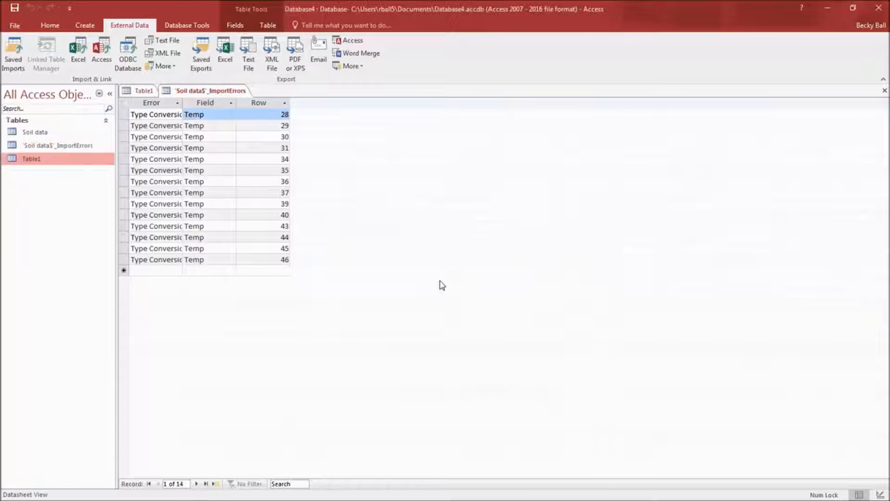
- Close the 'Soil data$'_ImportErrors table and delete it from the database
right_click(209, 94)
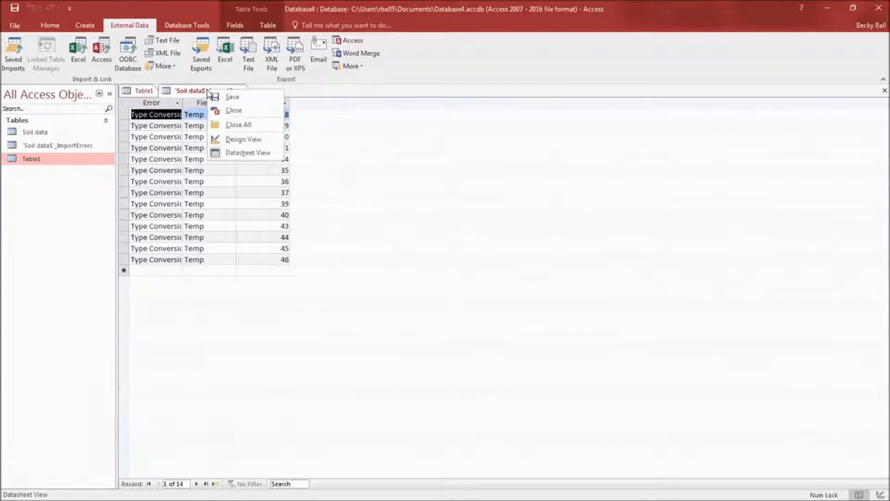
left_click(223, 113)
left_click(48, 146)
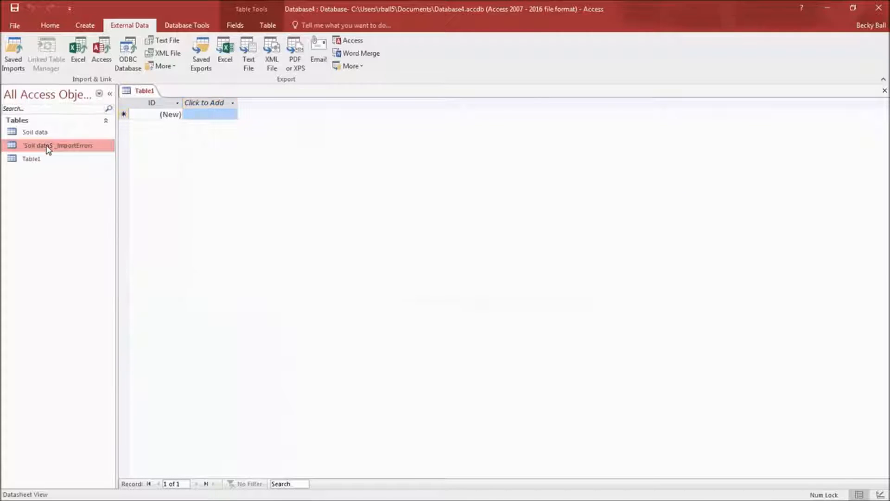
right_click(47, 146)
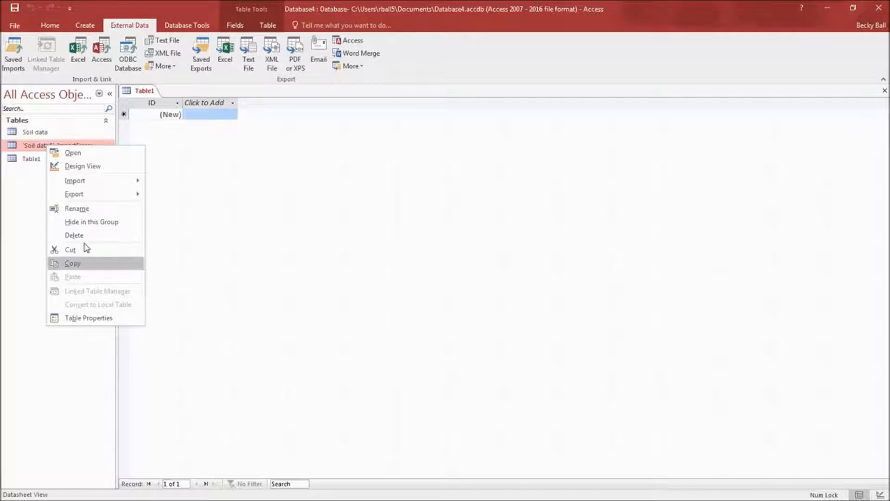
left_click(71, 233)
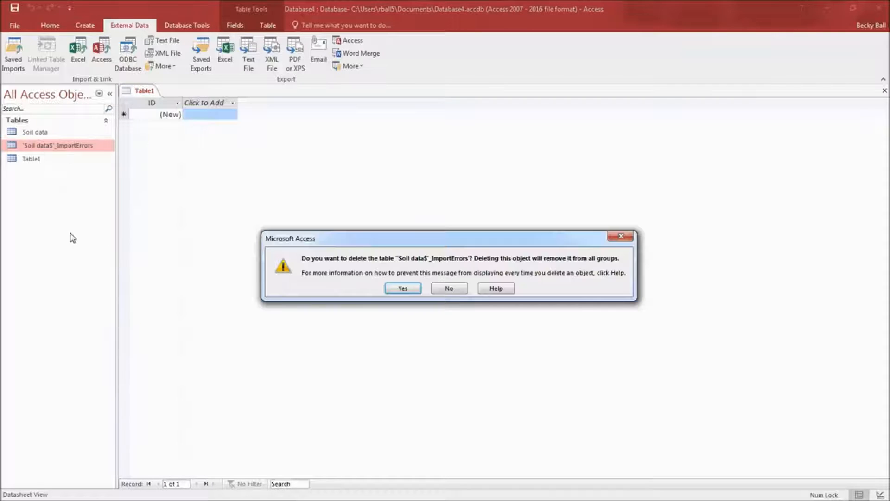
left_click(398, 288)
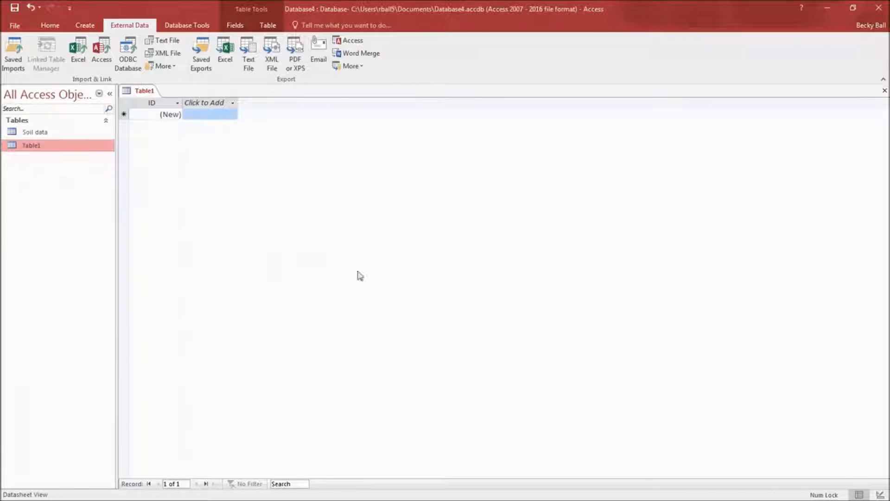
- Open the Soil data table to review the imported records and return to the blank Table1
double_click(34, 136)
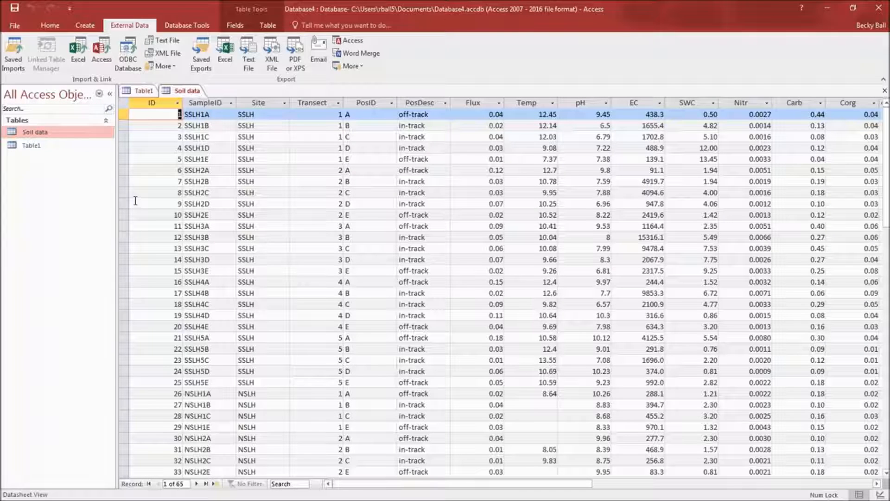
left_click(29, 146)
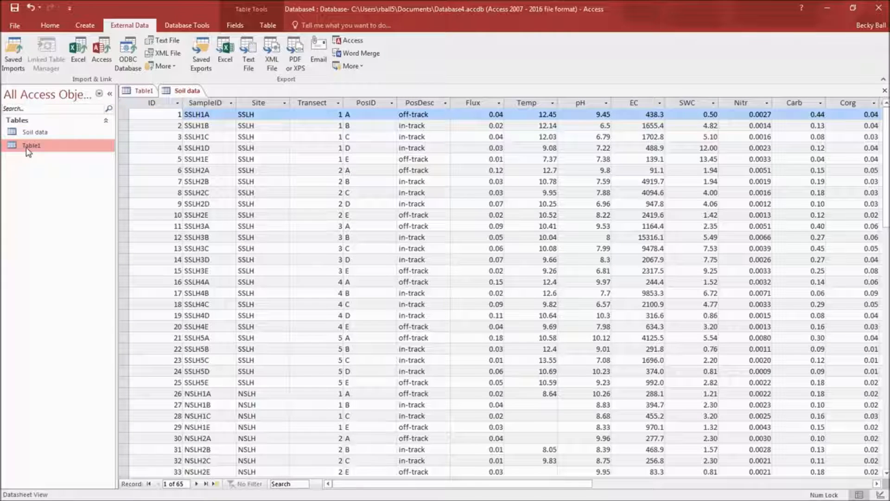
left_click(140, 91)
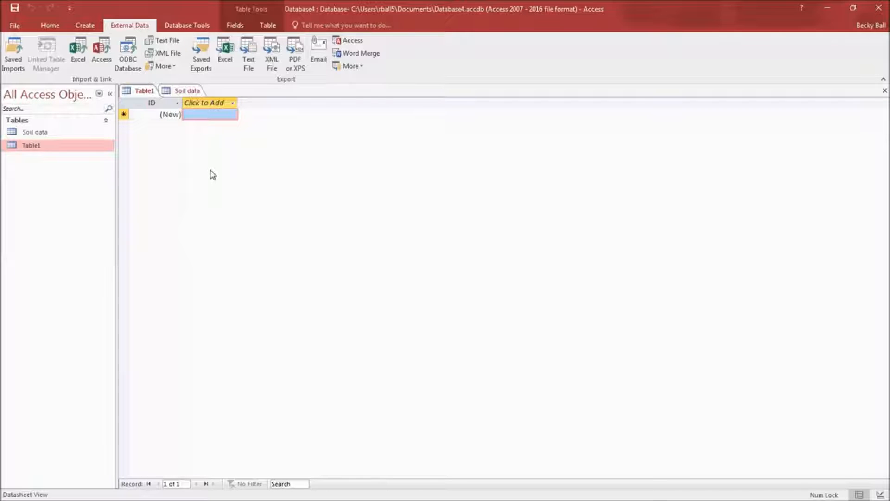
- Enter the site codes SSLH, NSLH and WHC as three records in the first empty column of Table1
type("SSLH")
key("Down")
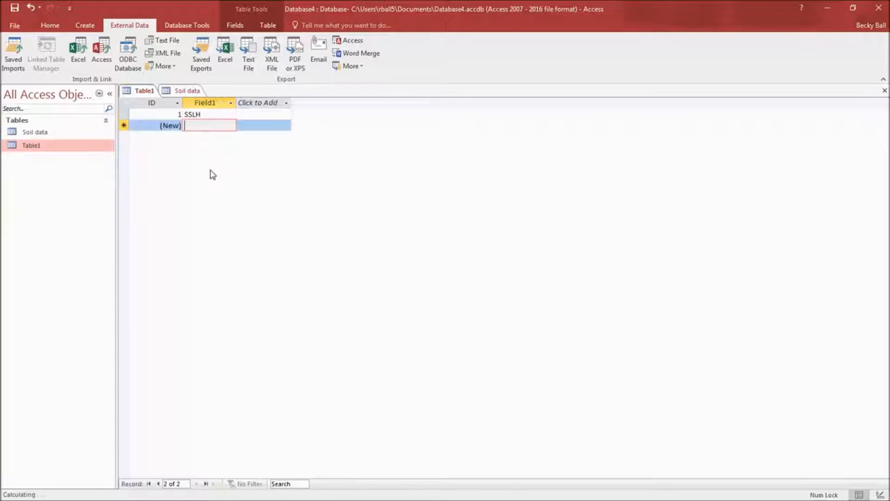
type("NSLH")
key("Down")
type("WHC")
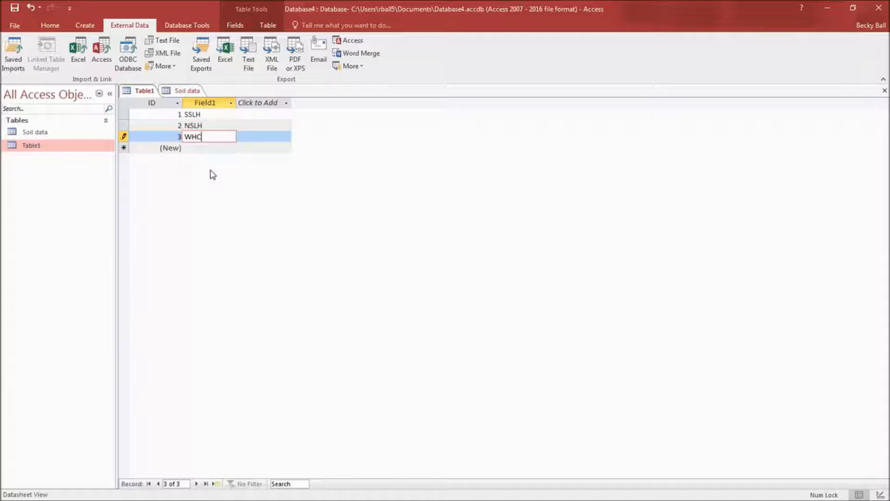
- Fill the column beside the site codes with South Side Lake Hoare, North Side Lake Hoare and Wormherder Creek
key("Tab")
key("Up")
key("Up")
type("South Side Lake Howard")
key("Down")
type("North Side Lake Howard")
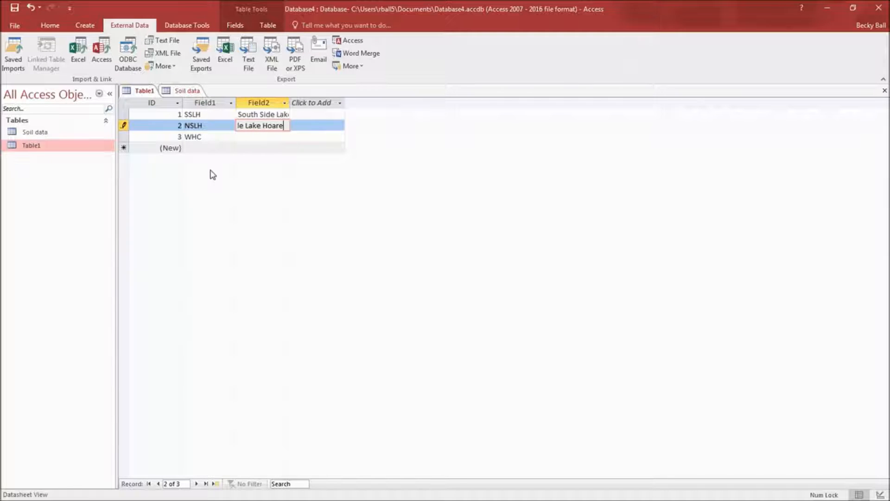
key("Down")
type("Wonnamherder Creek")
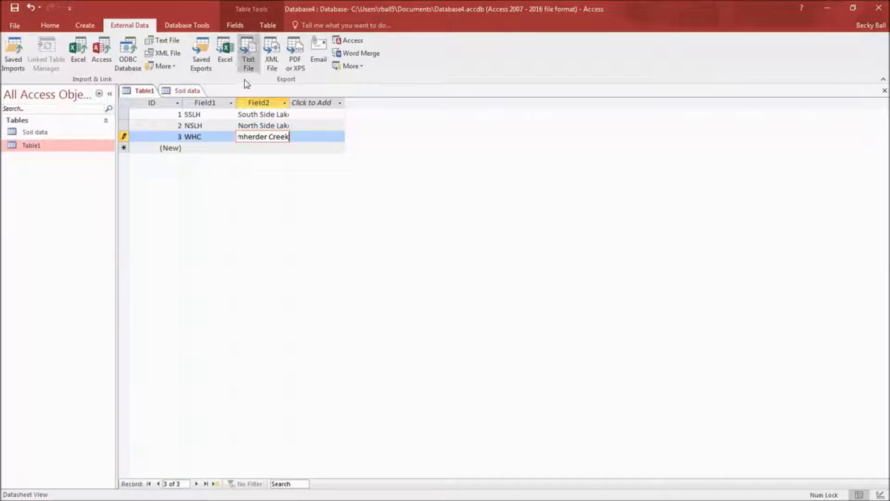
- Rename the site code column, Field1, as SiteID
right_click(212, 99)
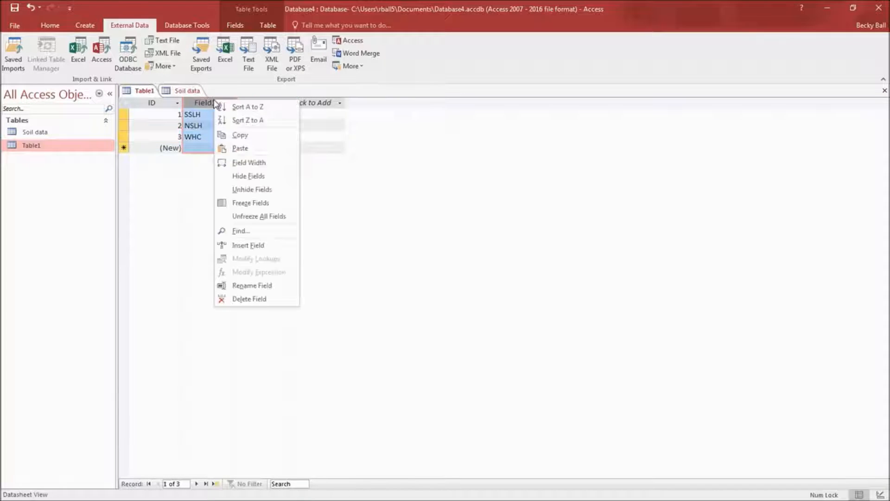
left_click(246, 286)
type("SiteID")
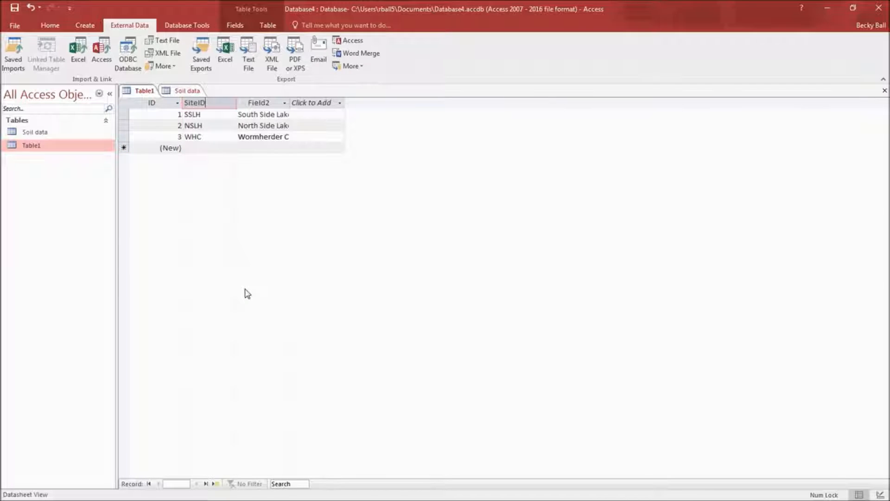
left_click(219, 114)
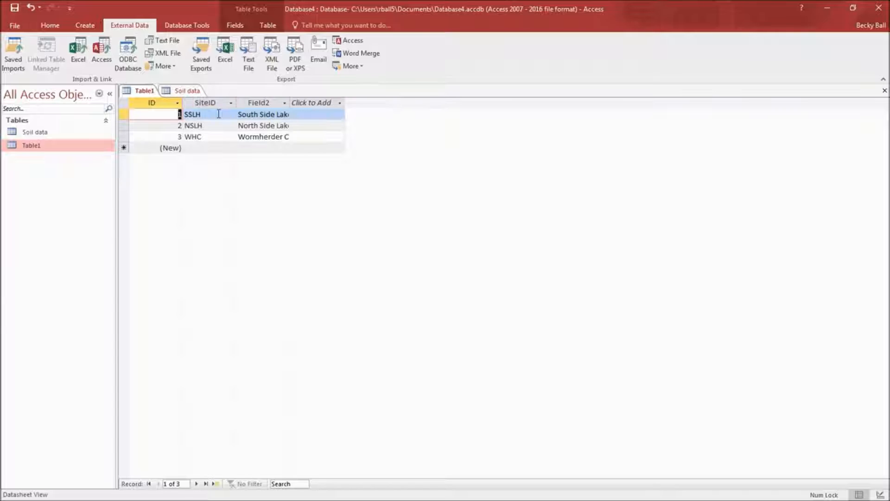
- Switch Table1 to Design View, saving the table under the name Site
right_click(140, 94)
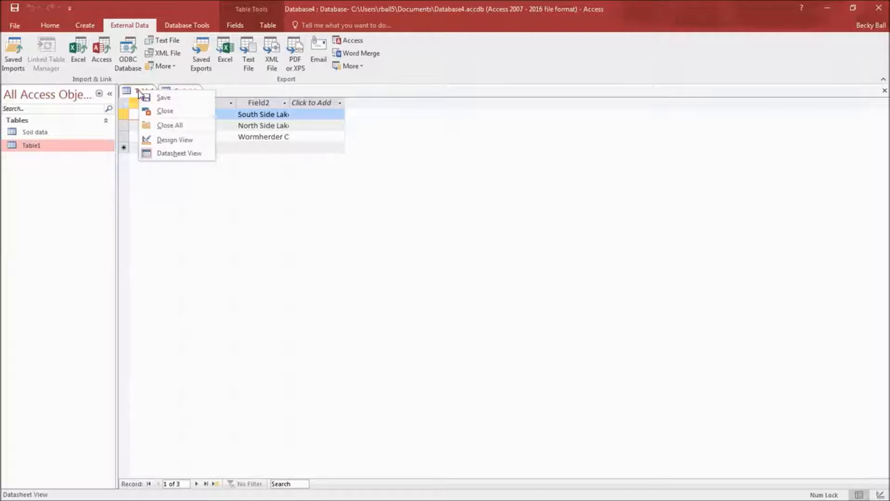
left_click(164, 140)
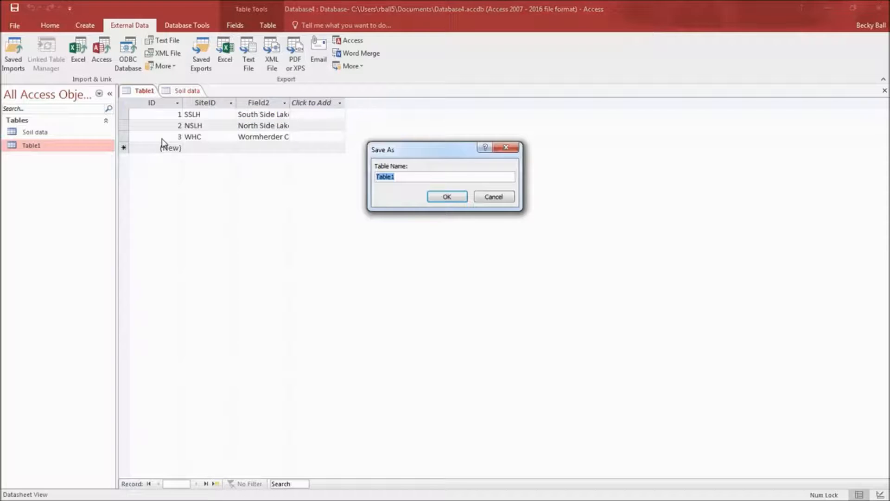
type("Site")
left_click(431, 197)
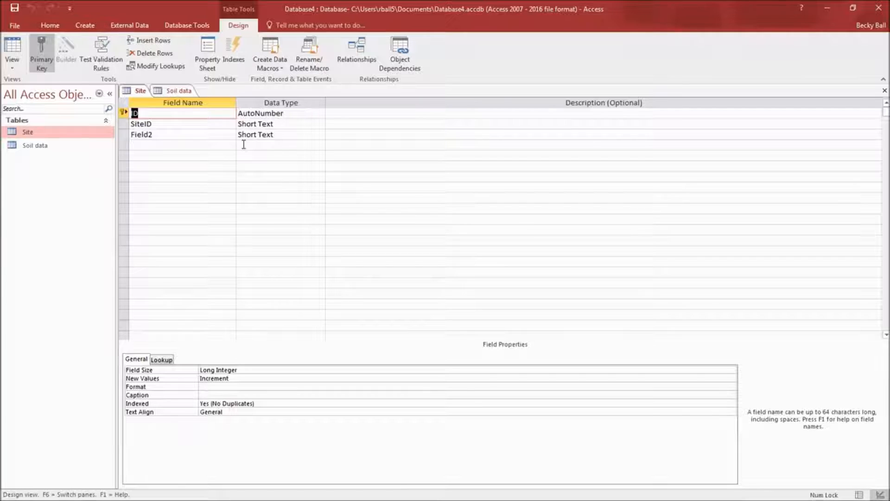
- Rename Field2 as SiteName, save the Site table and return it to Datasheet View
left_click_drag(158, 134, 128, 134)
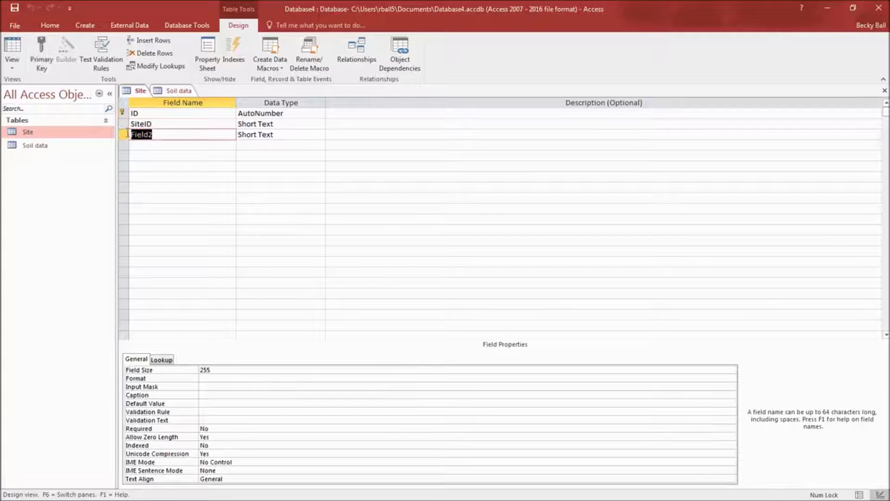
type("S")
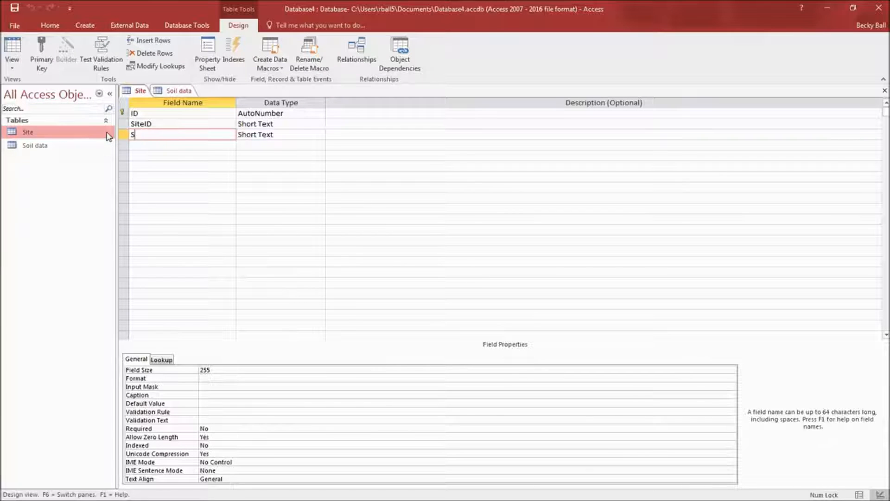
type("iteName")
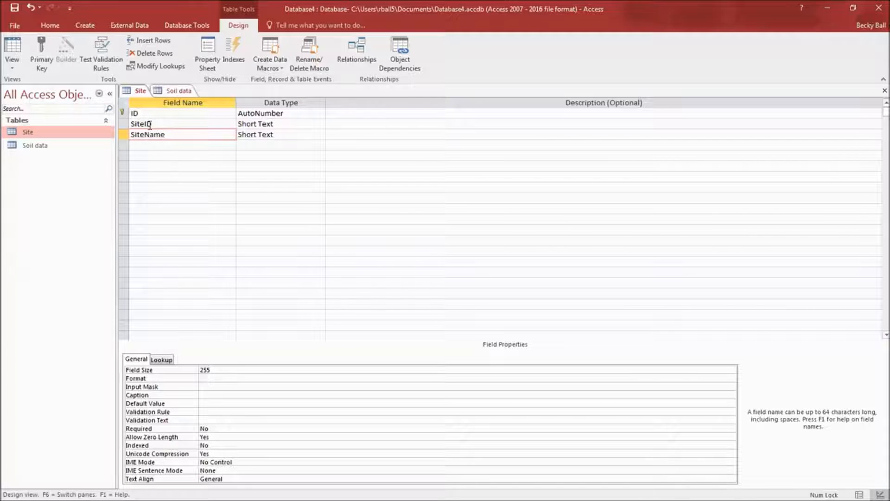
right_click(139, 91)
left_click(172, 153)
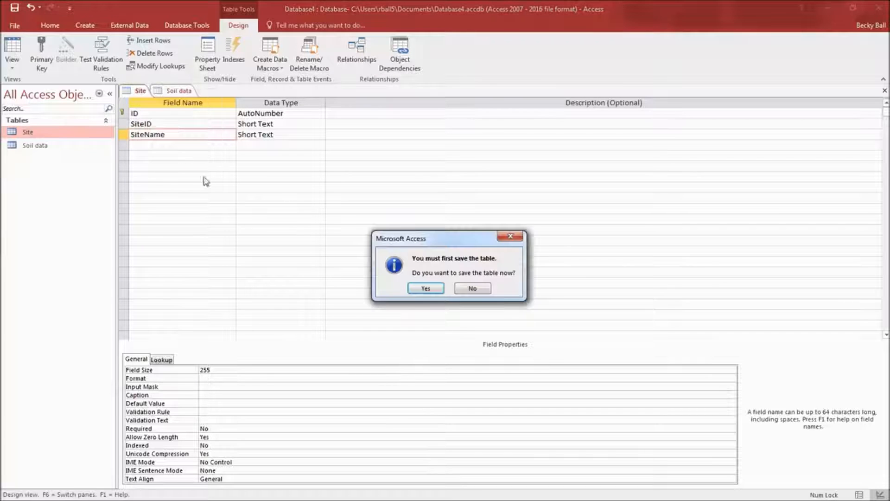
left_click(427, 291)
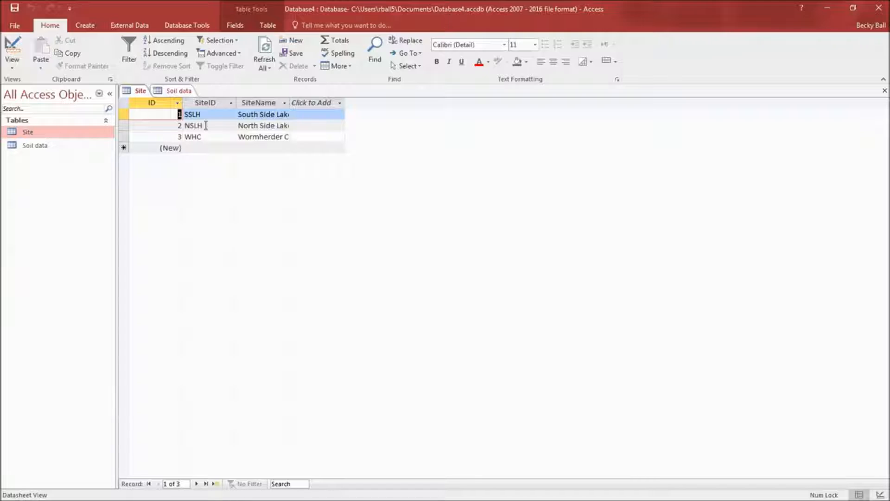
- Try to delete the ID column of the Site table in Datasheet View
right_click(153, 104)
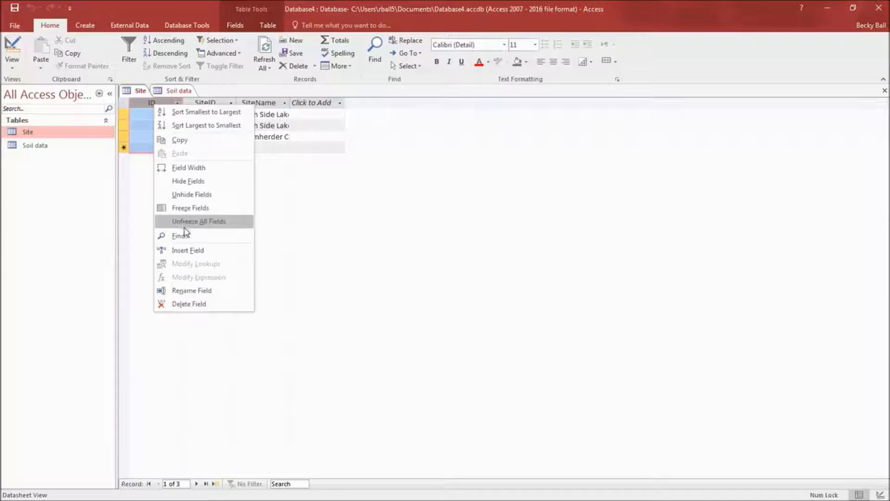
left_click(198, 304)
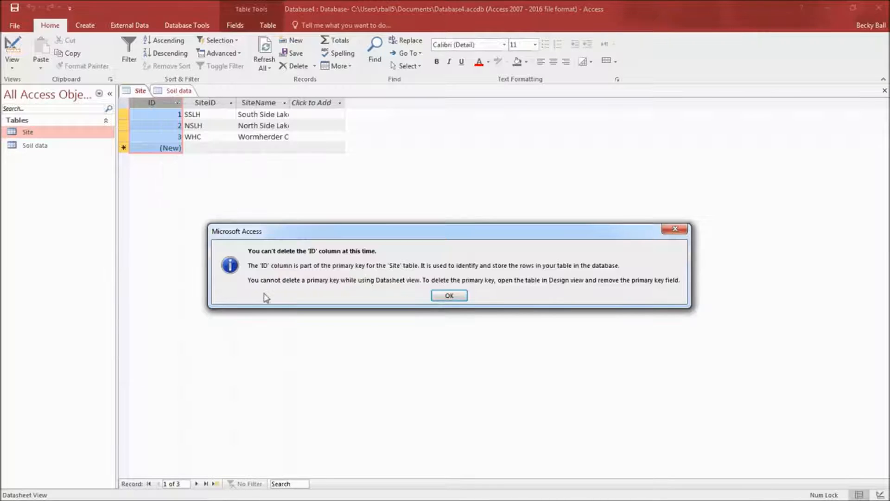
left_click(450, 295)
- Switch the Site table to Design View and make SiteID its primary key
right_click(136, 91)
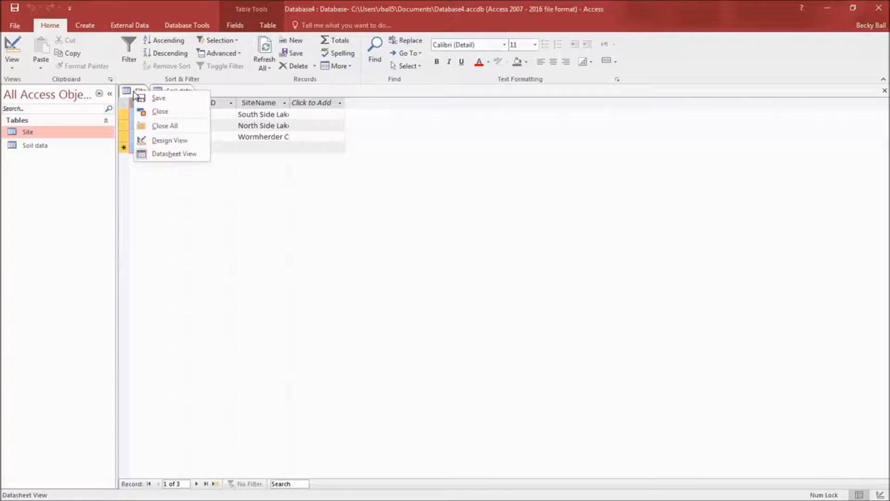
left_click(163, 146)
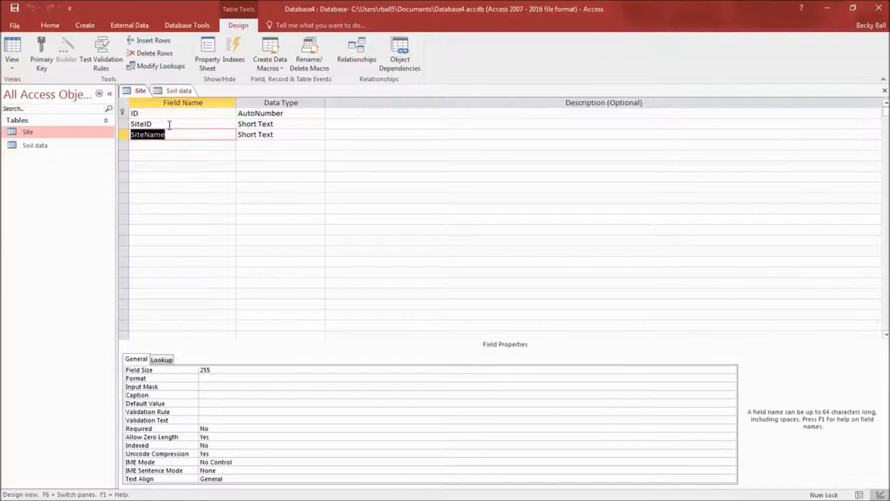
left_click(169, 124)
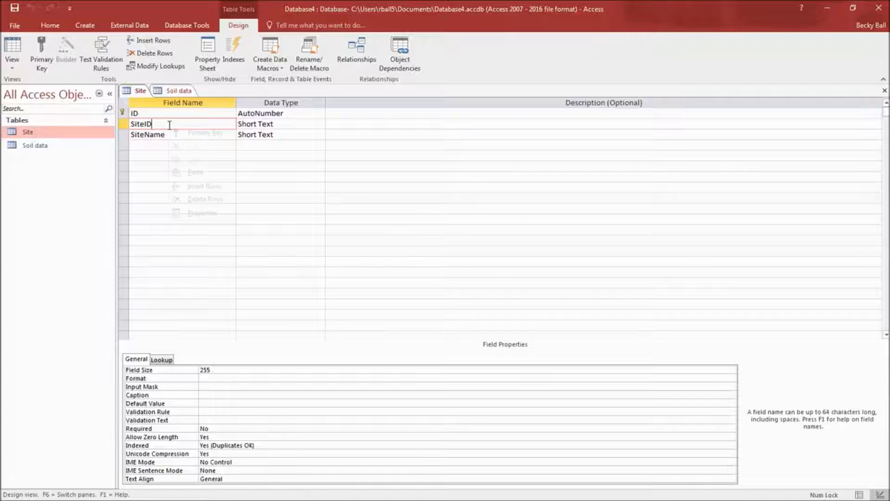
right_click(169, 124)
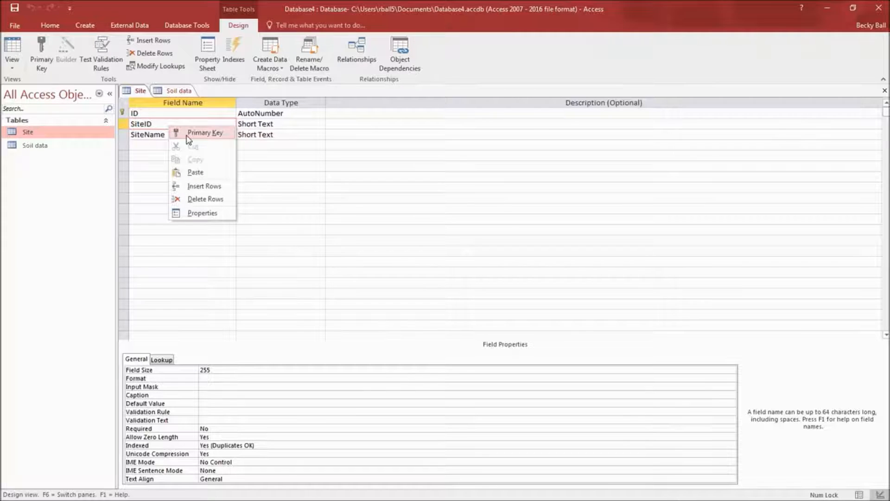
left_click(46, 61)
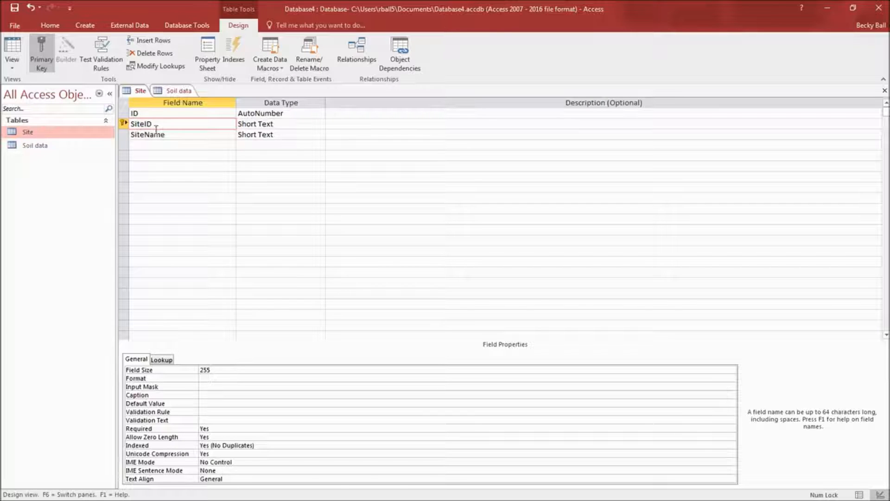
- Delete the ID field from the Site table and return the saved table to Datasheet View
right_click(151, 113)
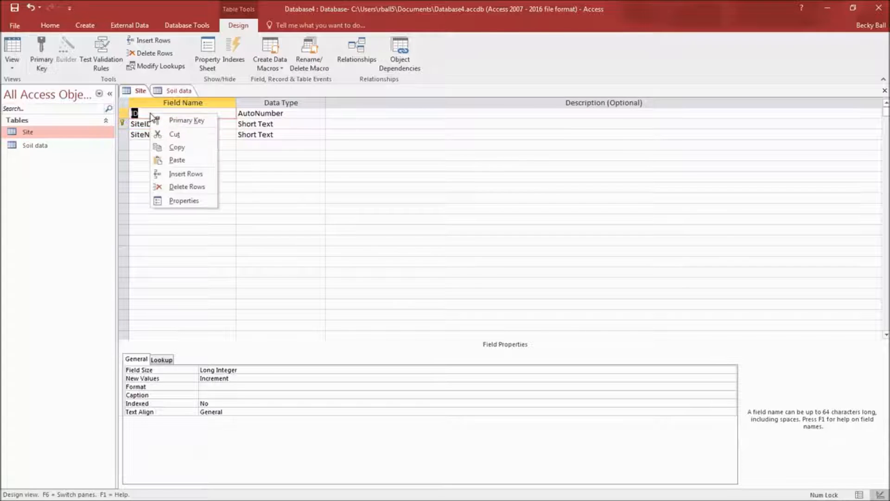
left_click(191, 187)
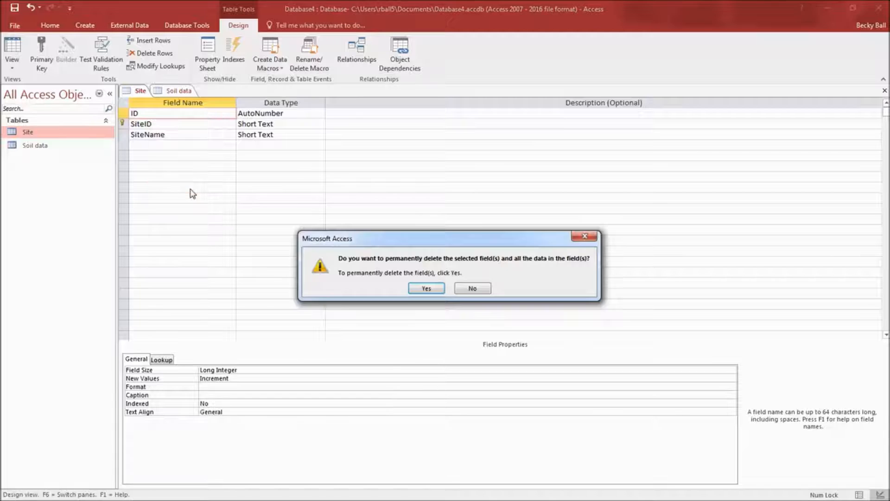
left_click(424, 288)
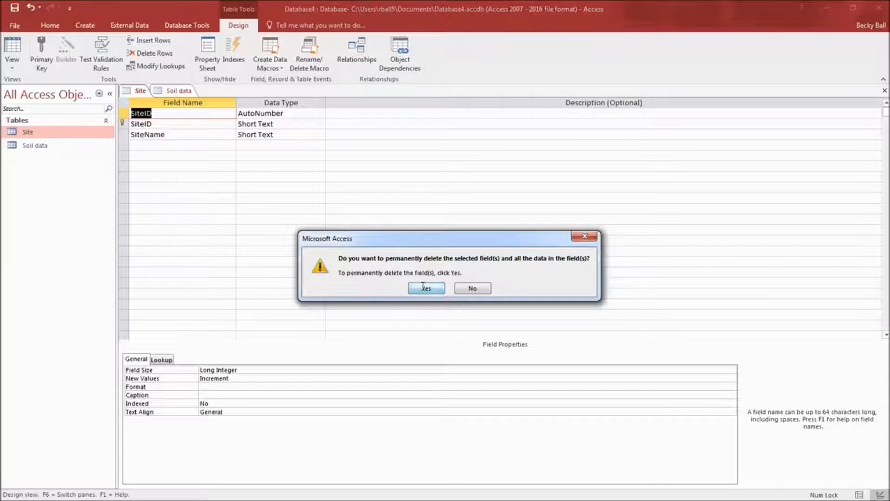
right_click(137, 90)
left_click(175, 152)
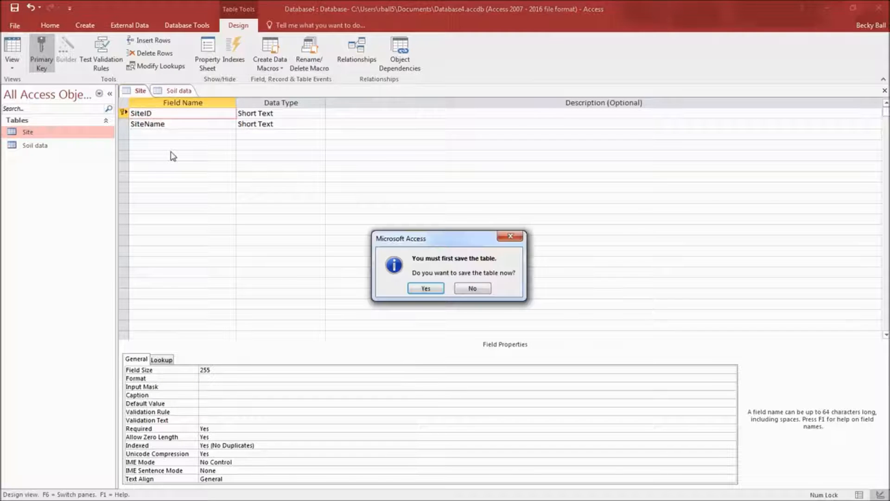
left_click(427, 288)
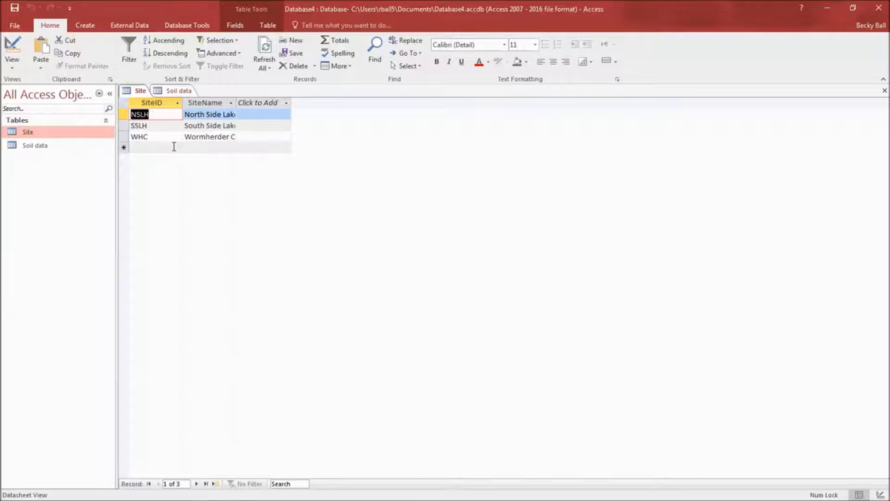
- Create a new table and enter the position codes A, B, C, D and E in its first column after ID
left_click(85, 25)
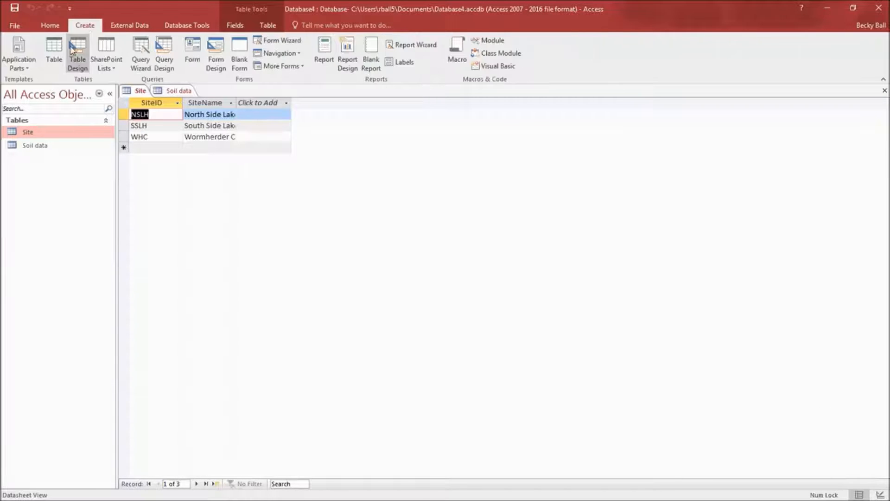
left_click(54, 55)
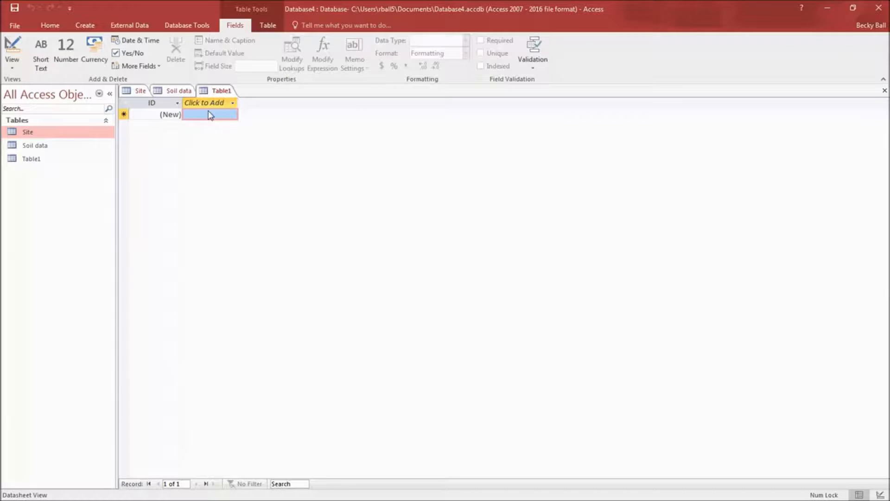
type("A")
key("Down")
type("B")
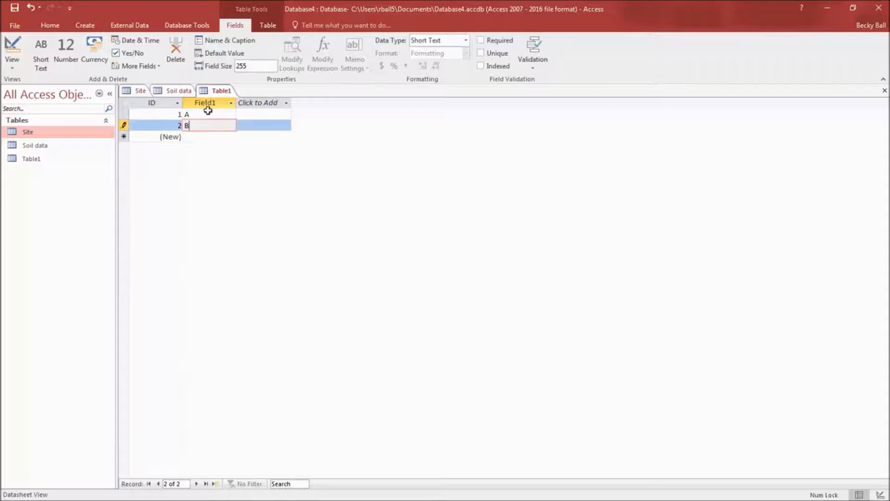
key("Down")
type("C")
key("Down")
type("D")
key("Down")
type("E")
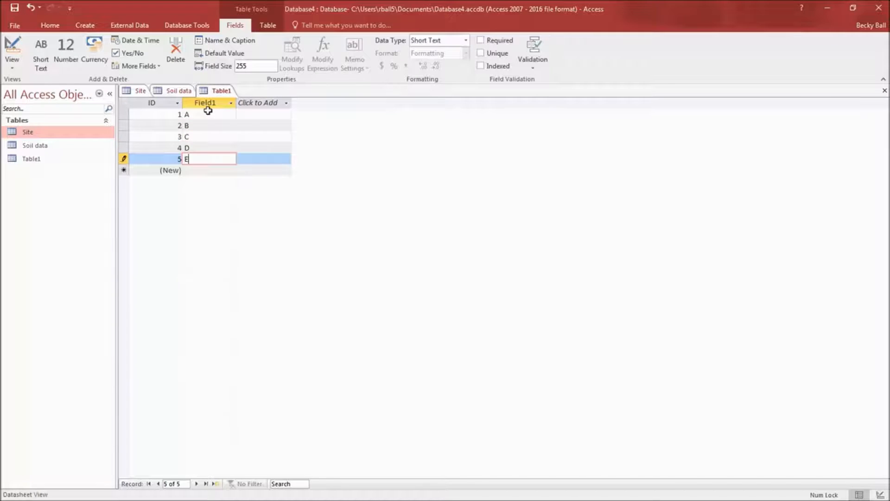
- Fill the column beside the position codes with off-track for A and E and in-track for B, C and D
left_click(251, 114)
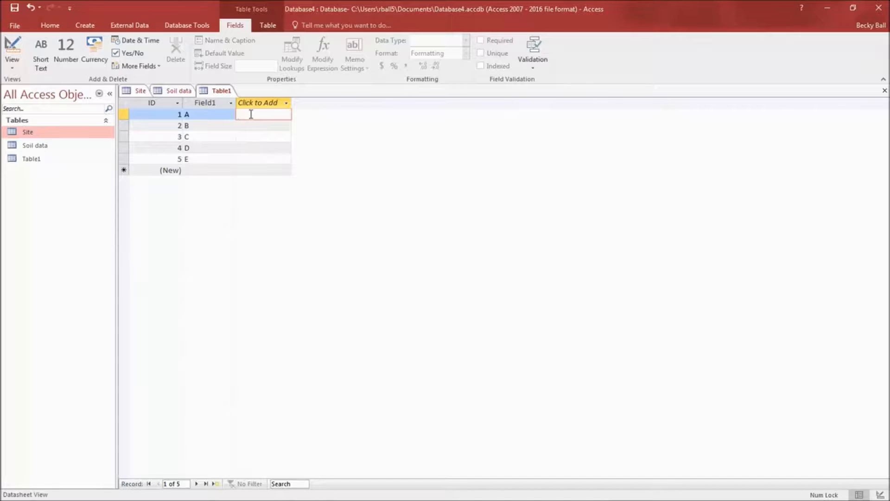
type("off-track")
key("Down")
type("in")
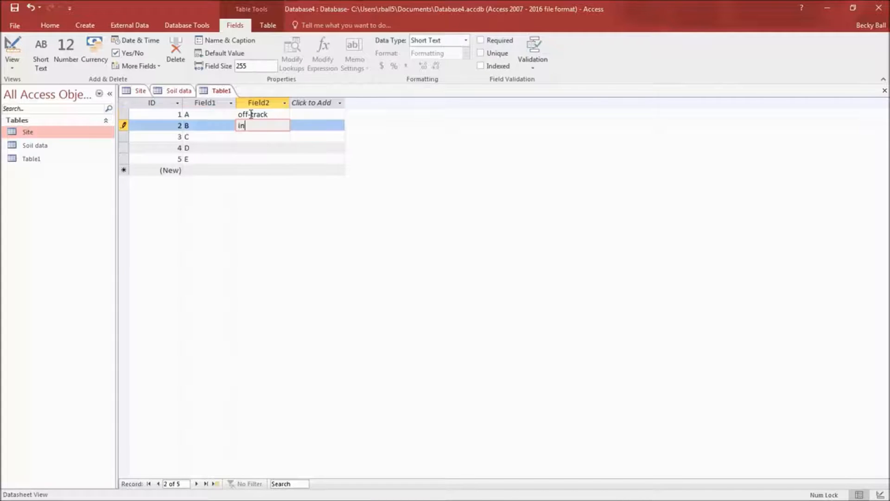
type("-track")
key("Down")
type("in-track")
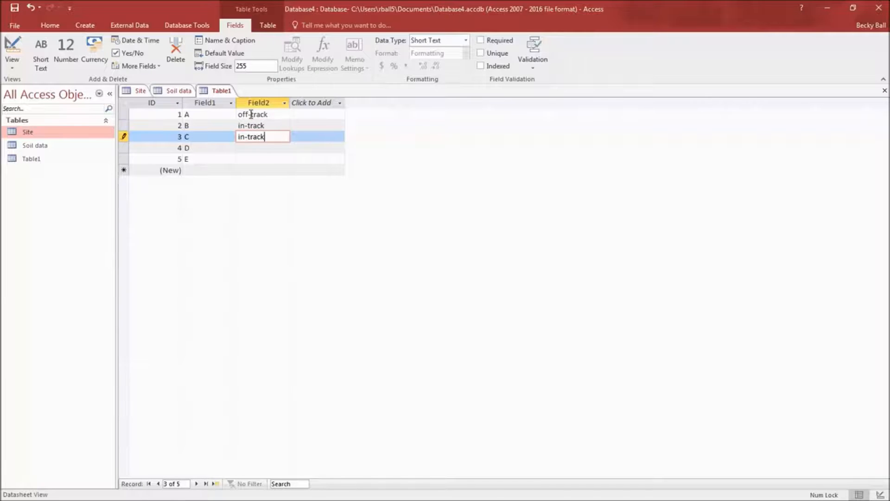
key("Down")
type("in-track")
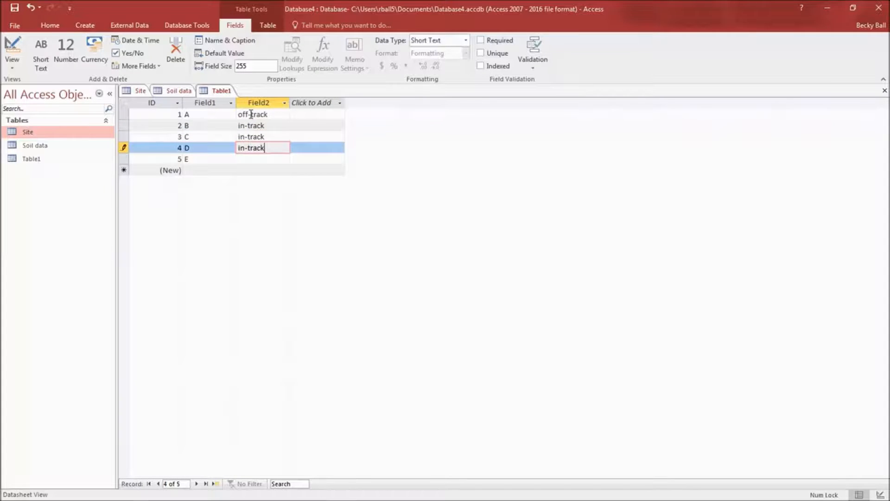
key("Down")
type("off-tra")
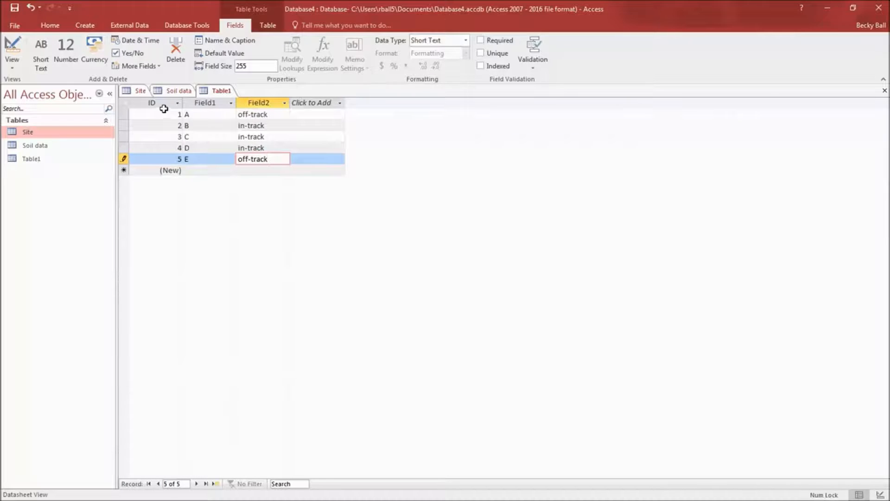
- Switch Table1 to Design View, saving the table under the name Position
right_click(212, 91)
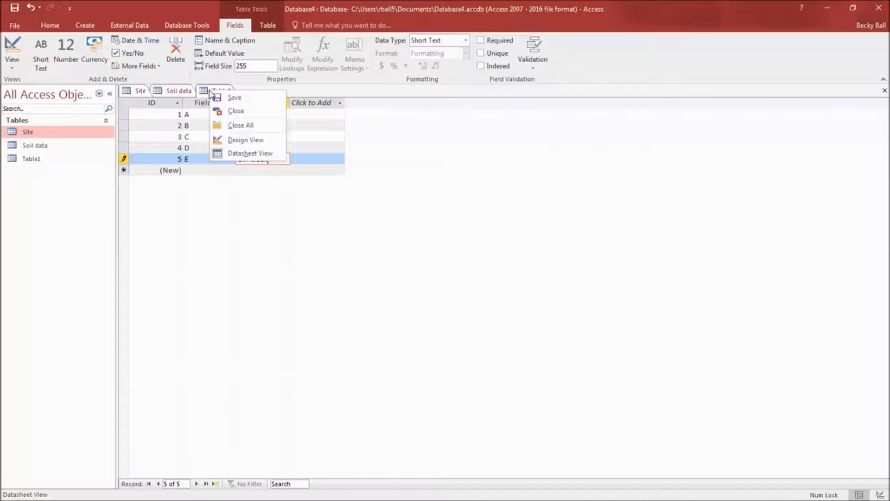
left_click(227, 140)
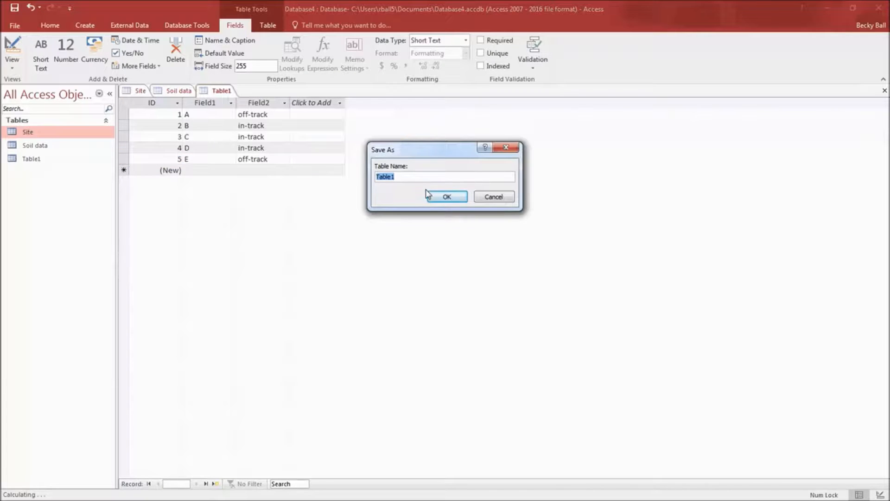
type("Position")
left_click(440, 199)
- Rename the Position table's Field1 as PosID and Field2 as PosDesc
left_click(170, 129)
double_click(153, 128)
type("P")
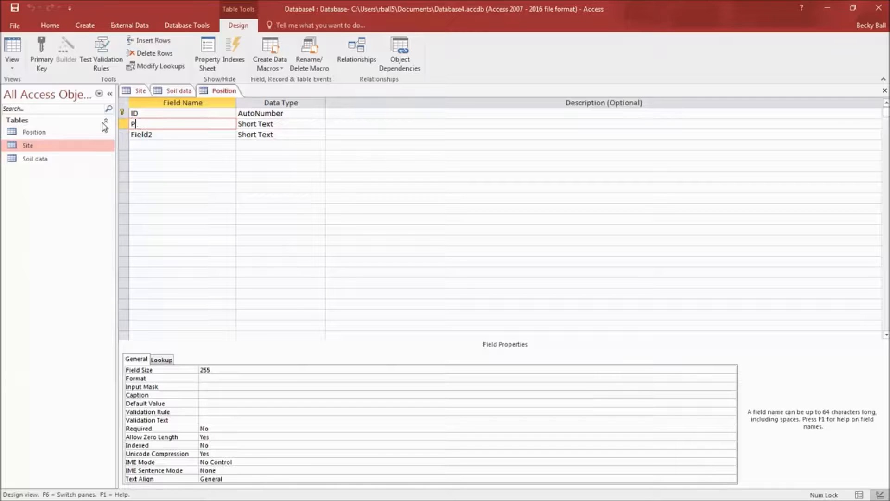
type("osiID")
double_click(165, 134)
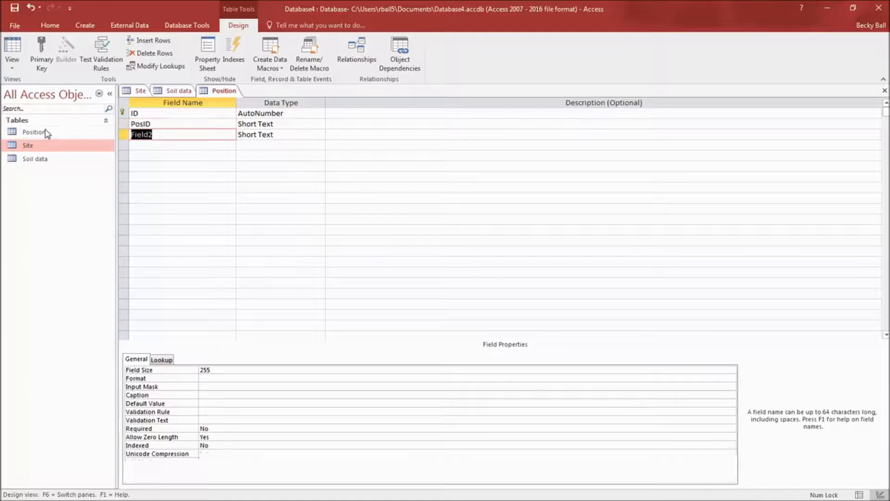
type("POsDesc")
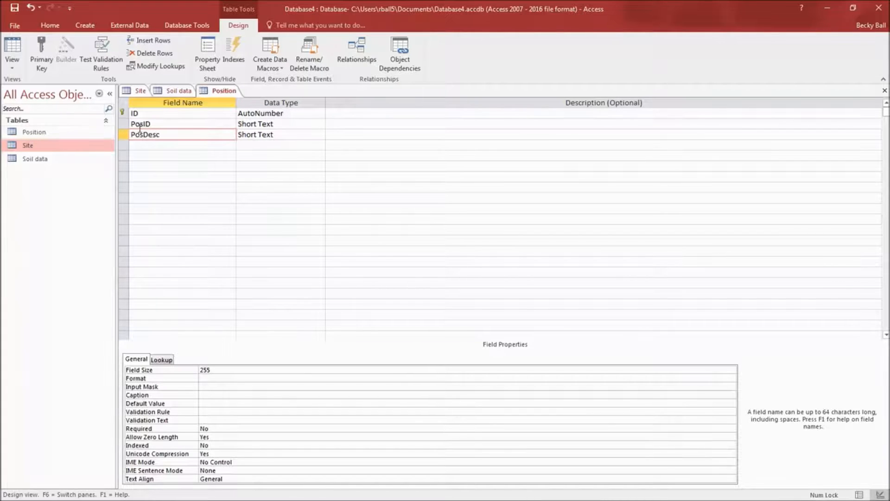
- Make PosID the primary key of the Position table and delete the ID field
key("Up")
left_click(42, 63)
right_click(155, 113)
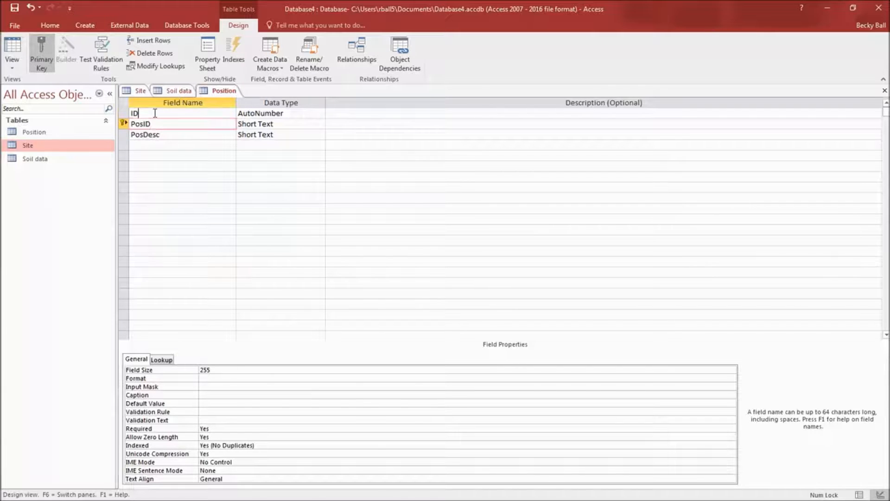
left_click(176, 185)
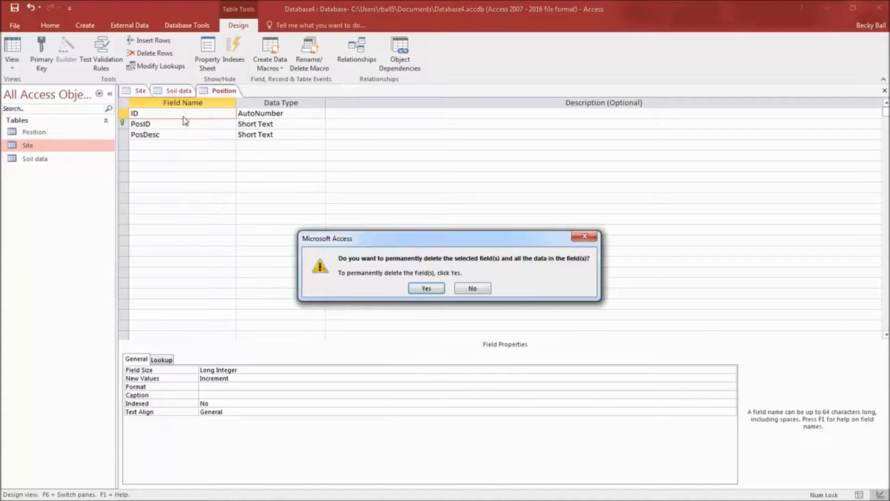
left_click(426, 287)
- Save the Position table and return it to Datasheet View
right_click(219, 91)
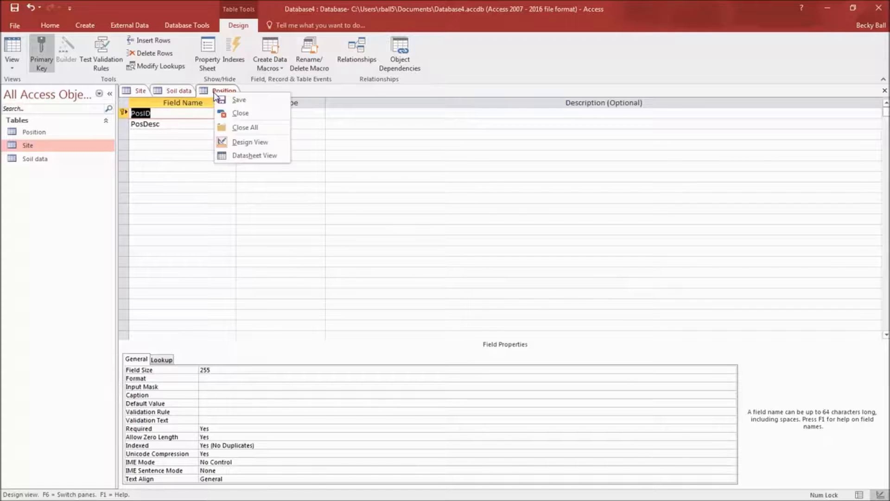
left_click(240, 155)
left_click(424, 288)
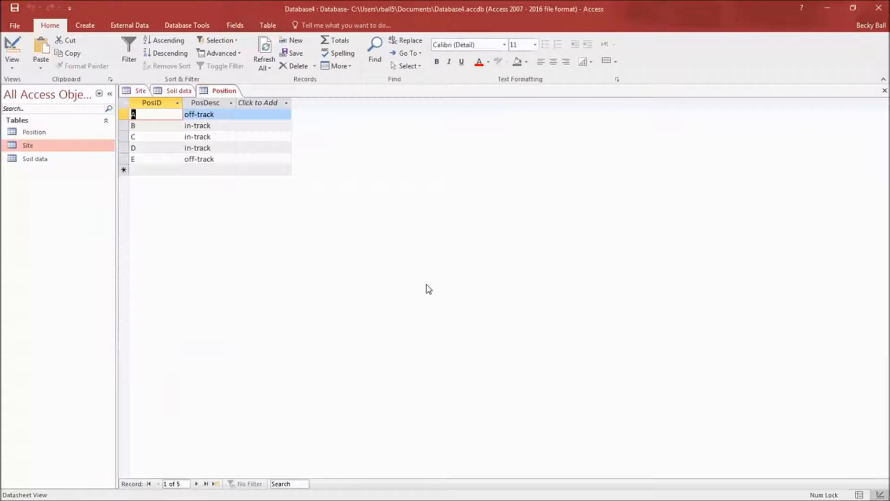
- Close the Soil data table and rename it as Sample
double_click(39, 160)
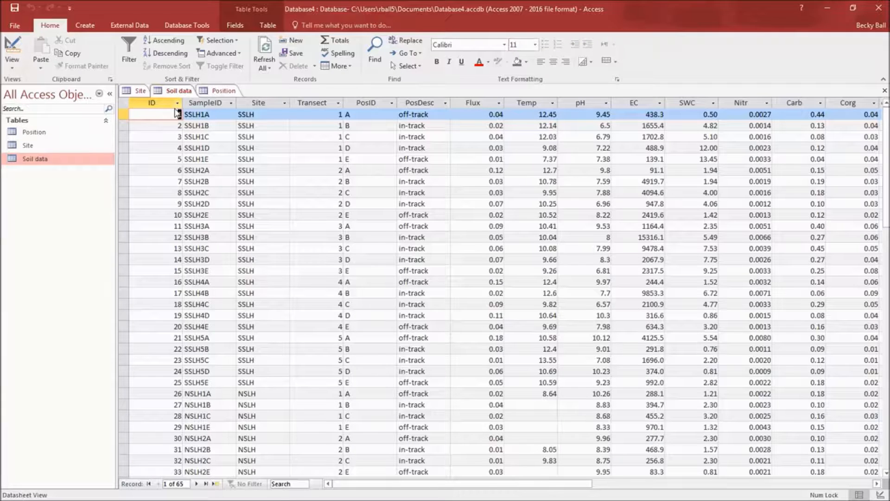
right_click(178, 91)
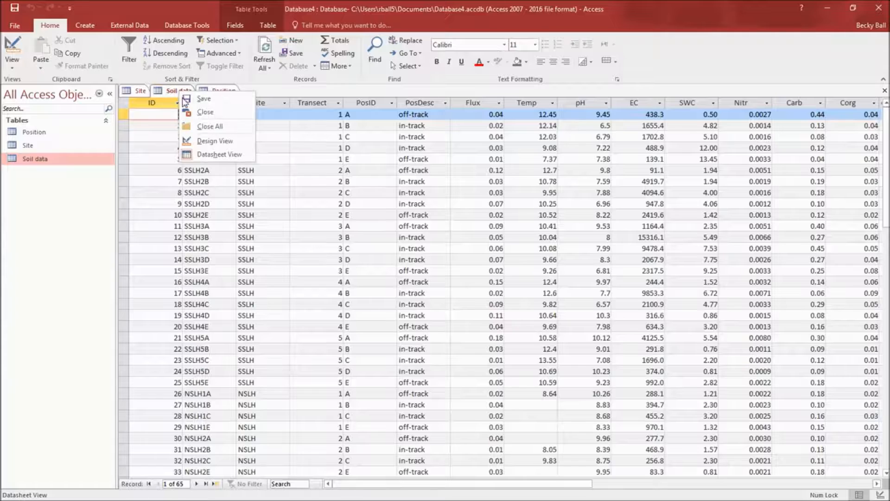
left_click(205, 112)
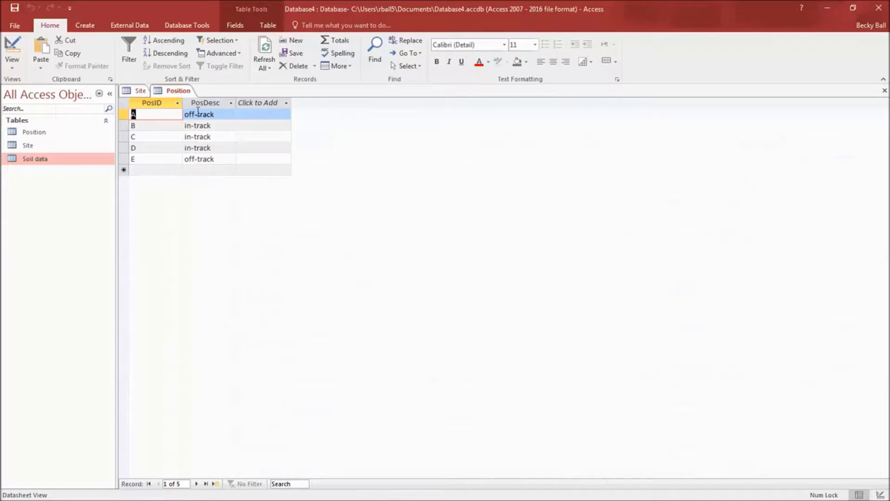
right_click(64, 165)
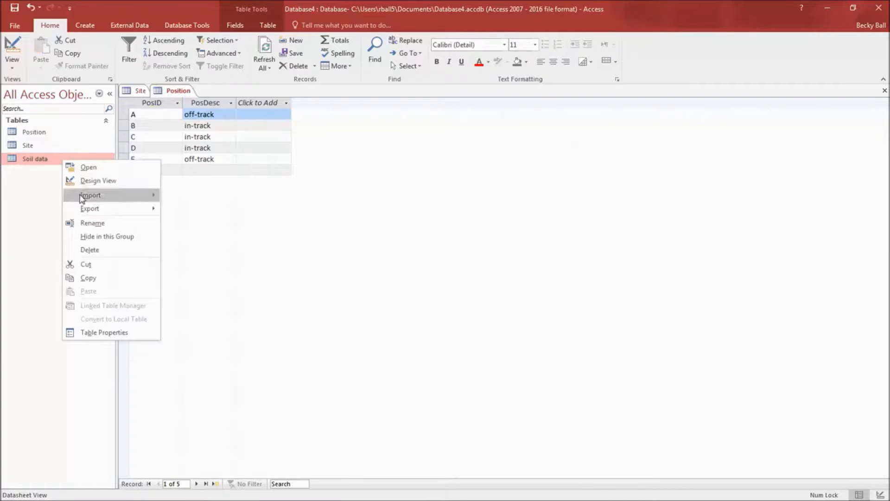
left_click(101, 229)
type("Sample")
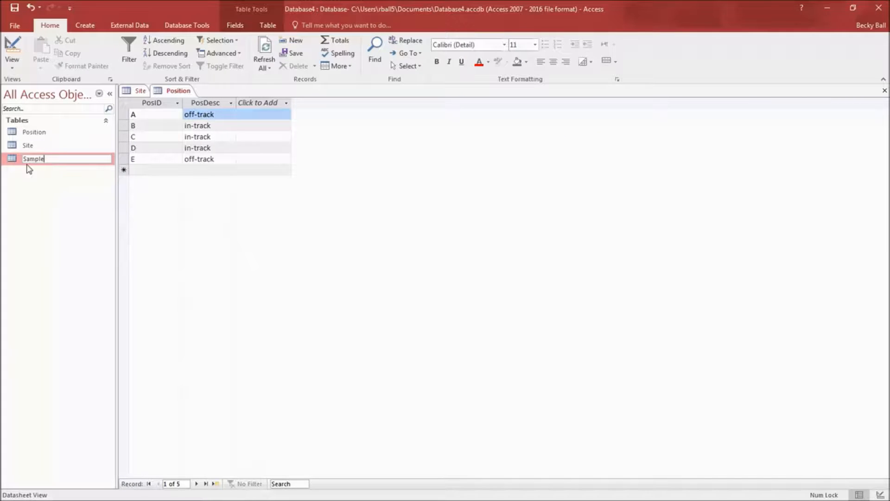
- Open the Sample table and delete its PosDesc field
double_click(53, 150)
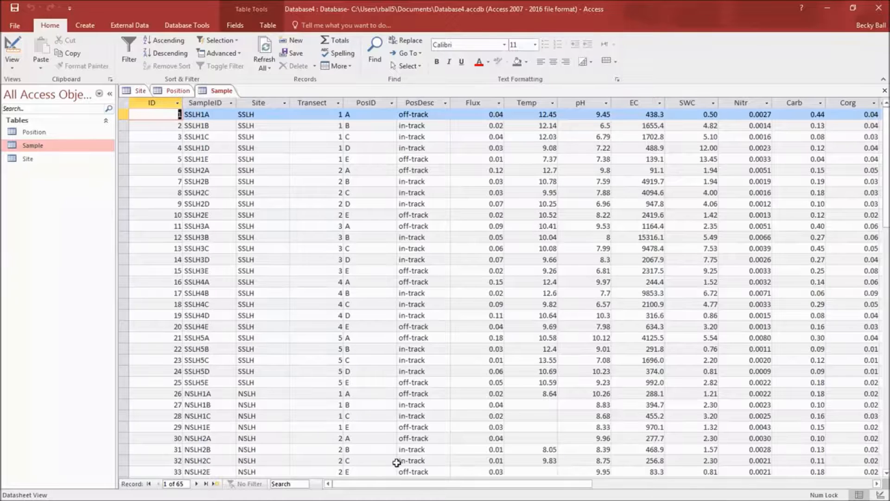
right_click(419, 103)
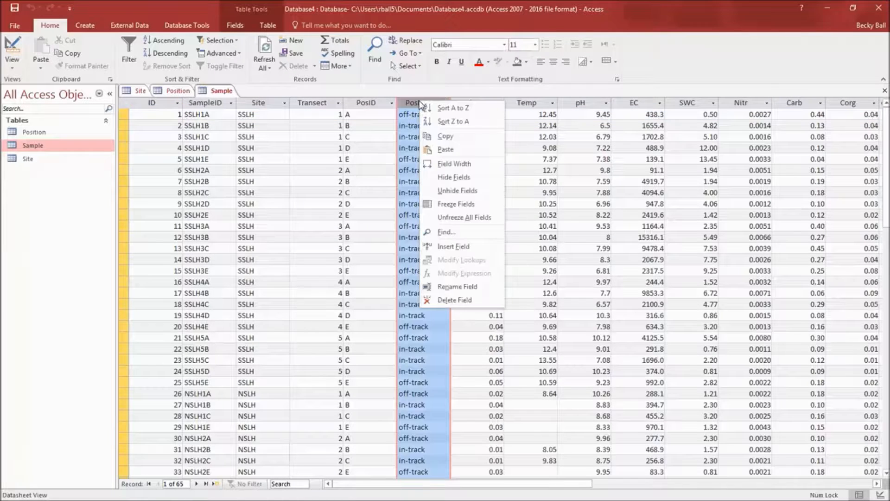
left_click(448, 300)
left_click(427, 289)
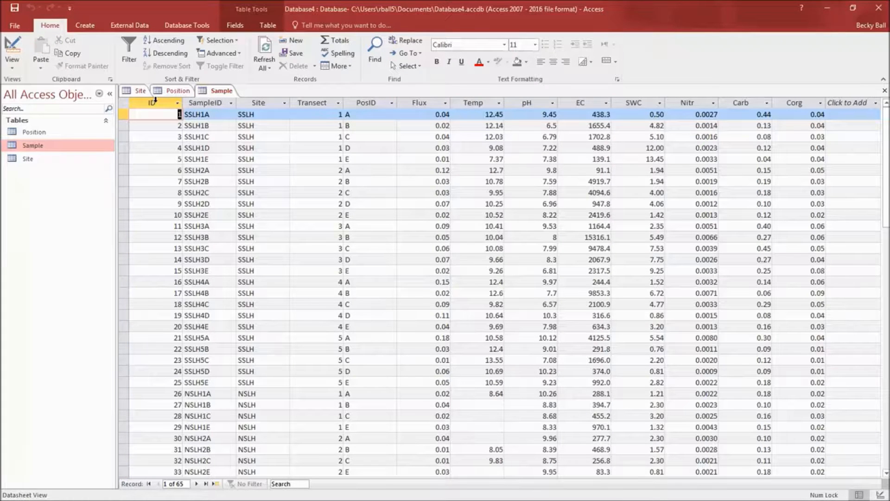
- In the Sample table's Design View, make SampleID the primary key and delete the ID field
right_click(215, 93)
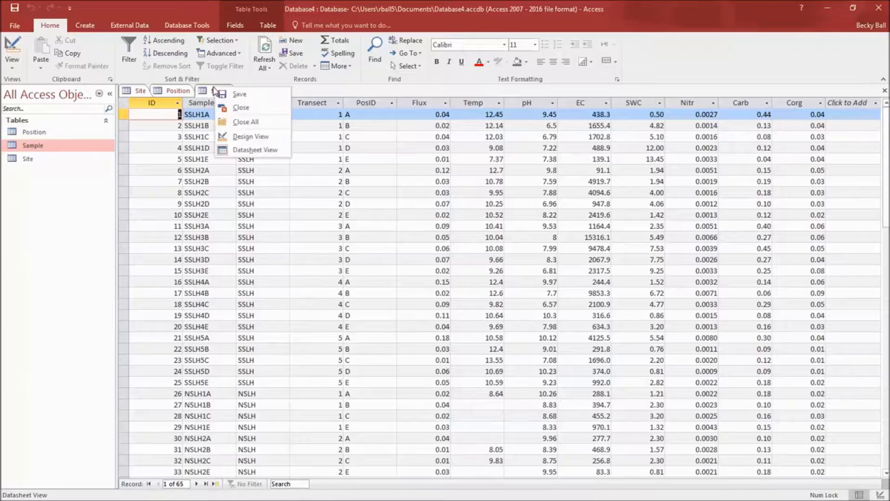
left_click(240, 136)
left_click(184, 123)
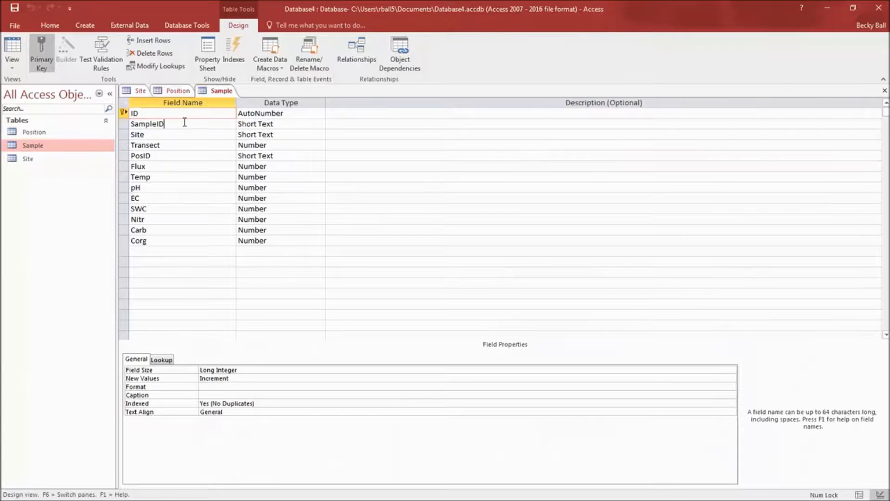
left_click(50, 59)
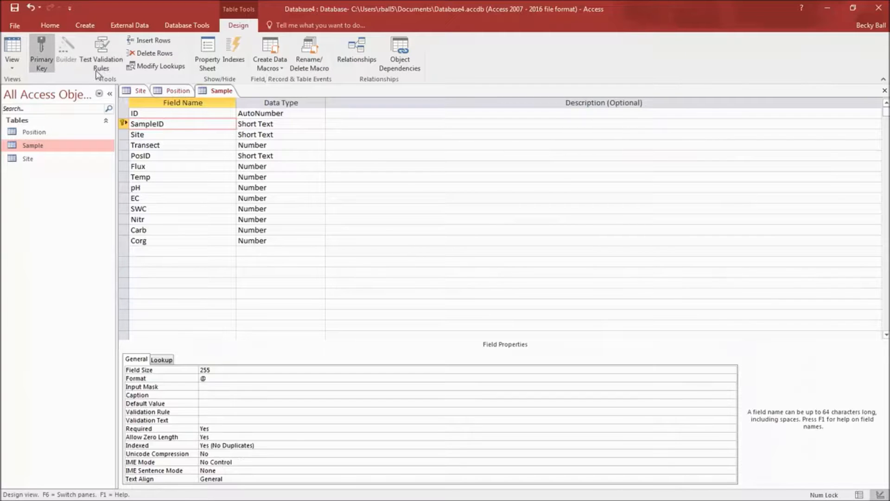
right_click(168, 112)
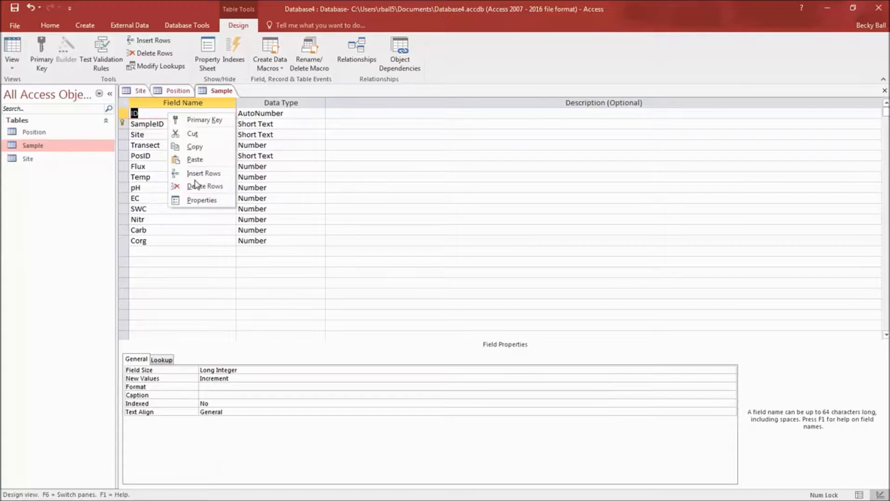
left_click(197, 187)
left_click(426, 290)
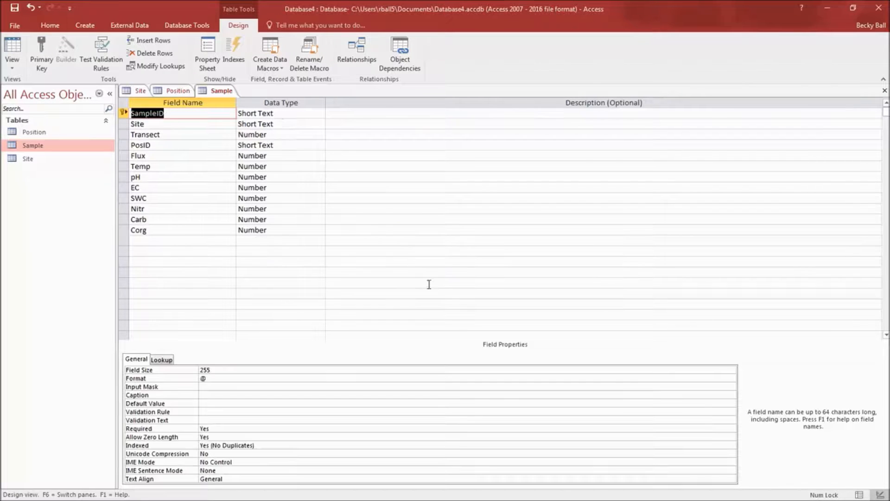
- Return the Sample table to Datasheet View, saving the design changes
right_click(218, 92)
left_click(248, 152)
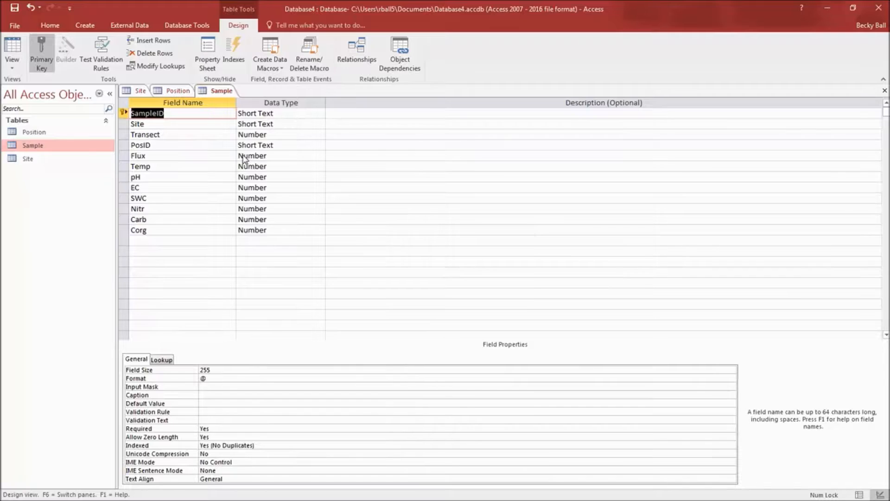
left_click(419, 292)
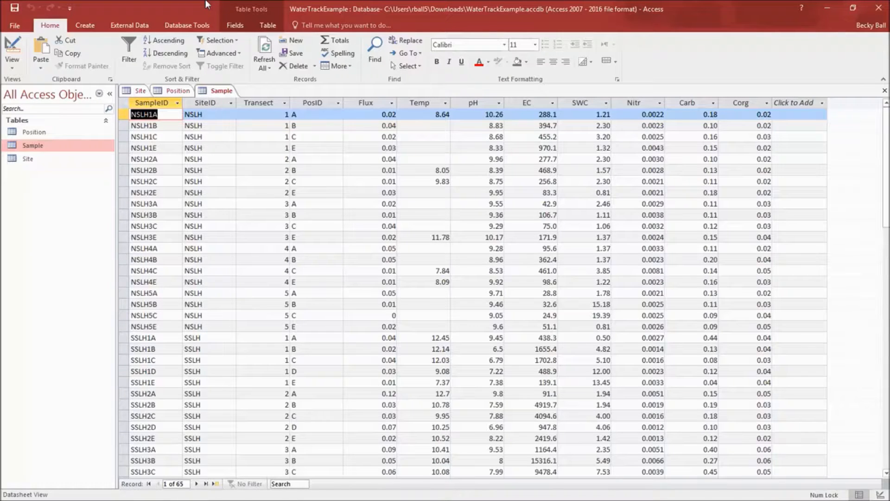
- Close the open Sample, Position and Site tables
right_click(212, 92)
left_click(231, 118)
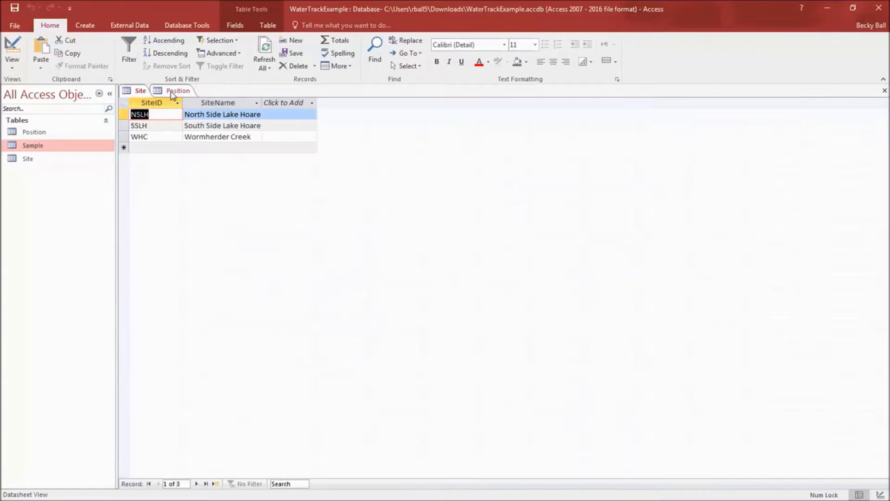
right_click(170, 92)
left_click(188, 114)
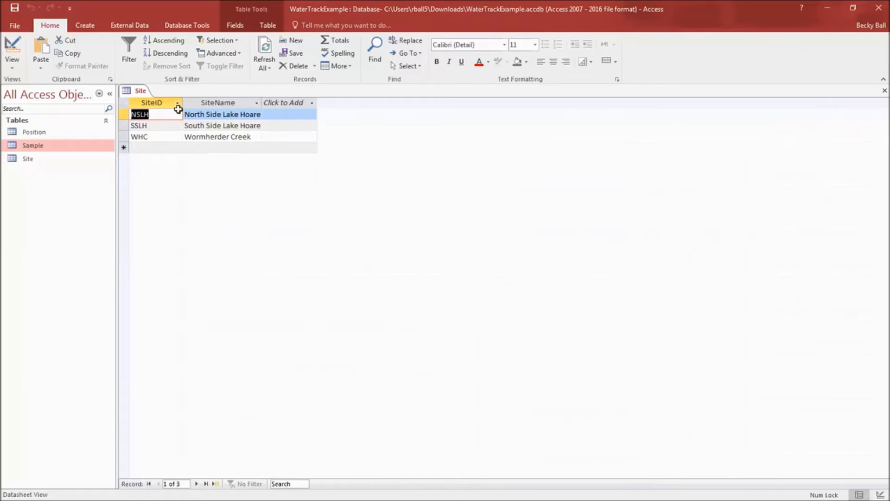
right_click(137, 91)
left_click(160, 111)
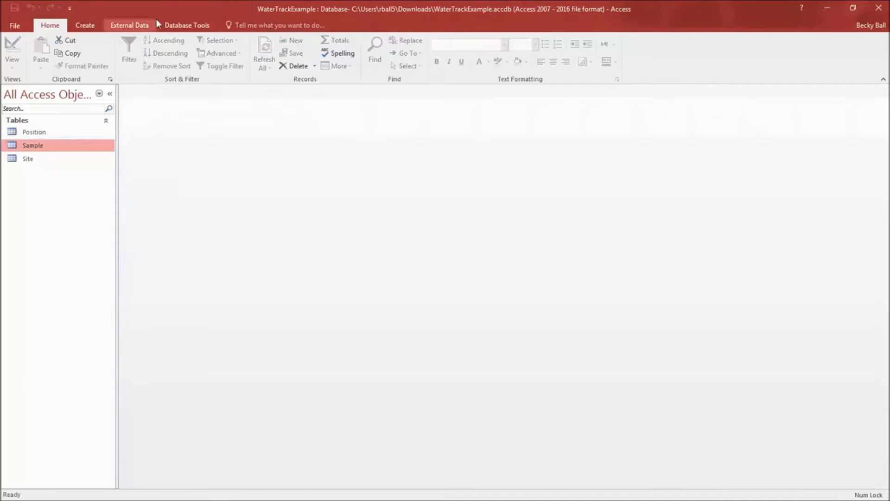
- Open the database's relationships layout and add the Position, Sample and Site tables to it
left_click(187, 26)
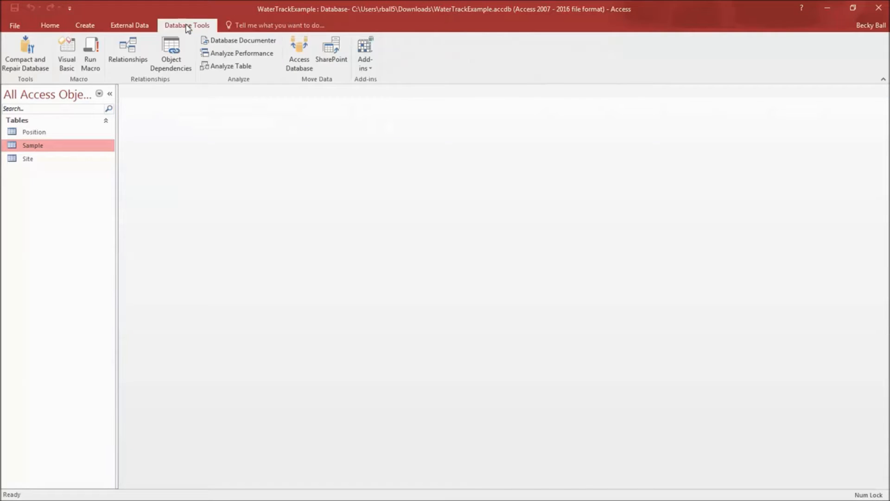
left_click(123, 55)
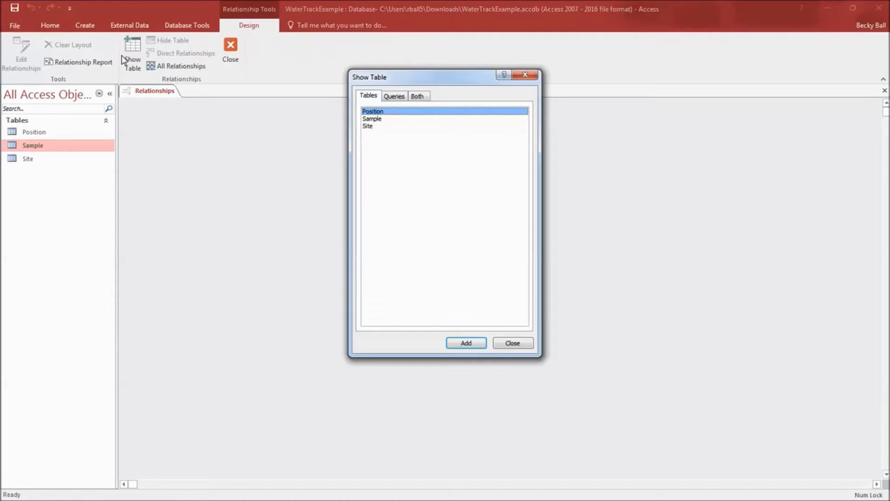
left_click(378, 126, "shift")
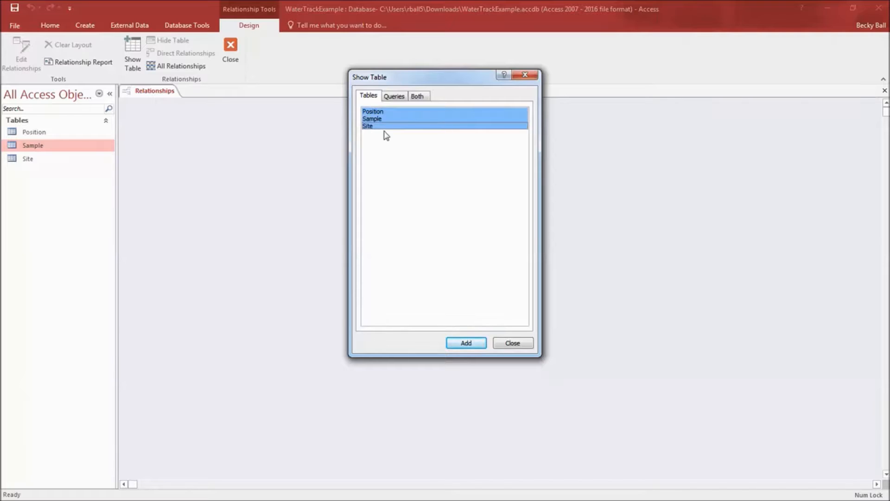
left_click(470, 350)
left_click(512, 343)
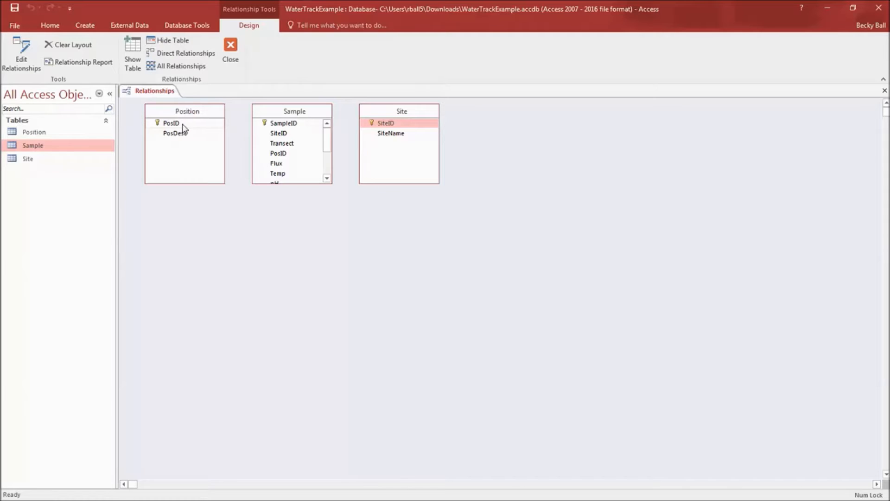
- Create a relationship from PosID in Position to PosID in Sample with referential integrity enforced
left_click_drag(182, 124, 283, 152)
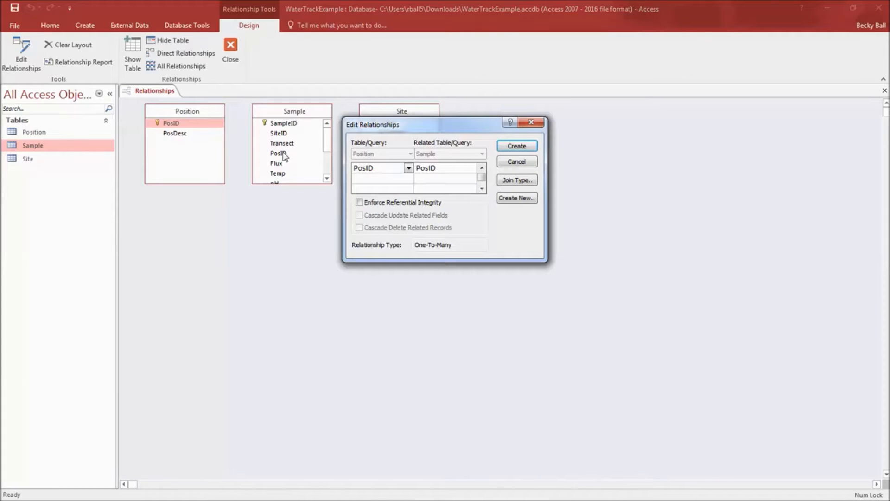
left_click(360, 203)
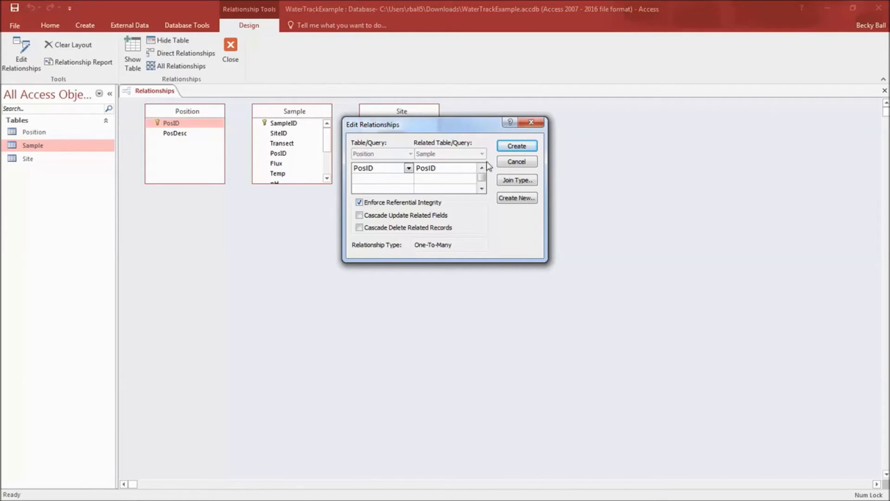
left_click(511, 147)
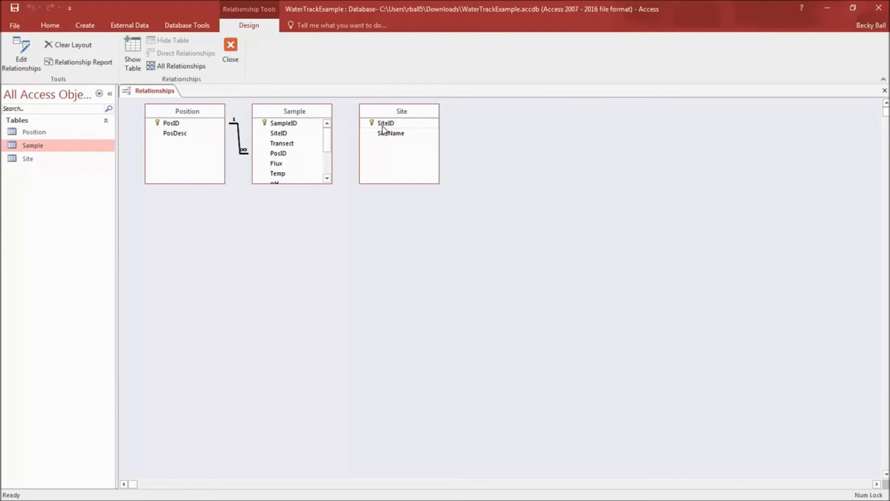
- Create a relationship from SiteID in Site to SiteID in Sample with referential integrity enforced
left_click_drag(382, 127, 282, 135)
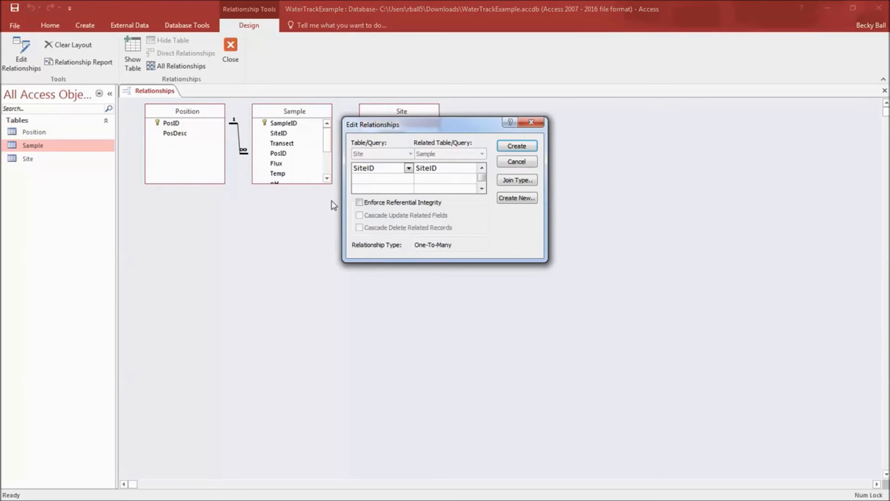
left_click(359, 202)
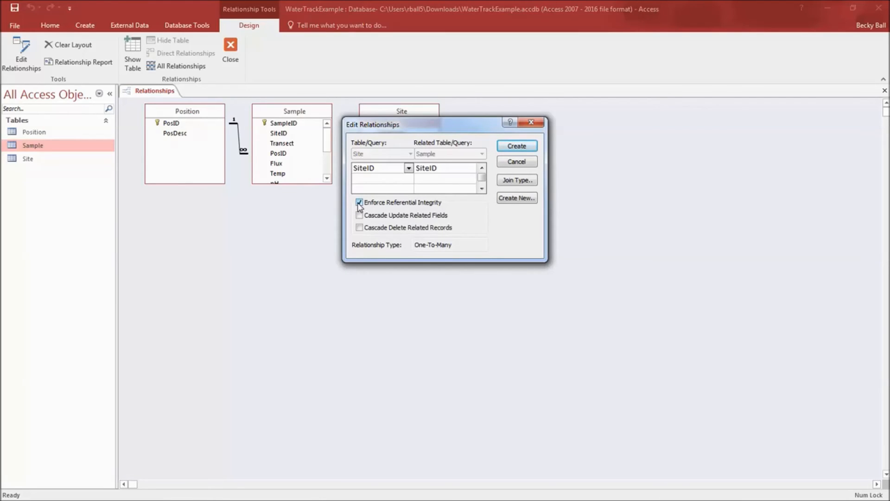
left_click(530, 146)
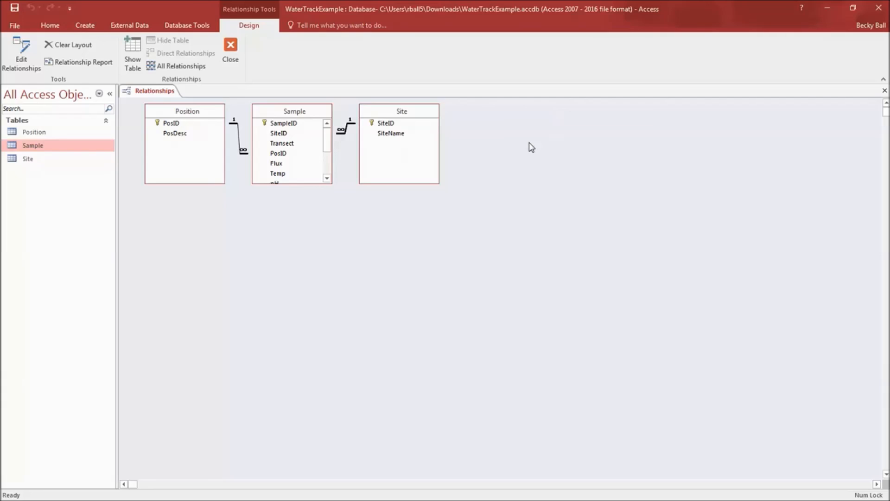